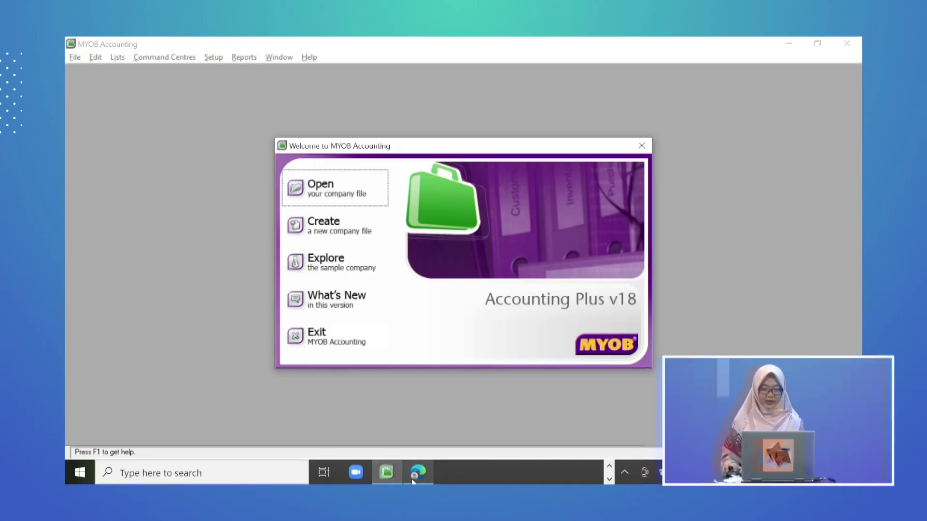
Switch to the PDF in Edge and examine the PT Nusa Indah purchase invoice, its payment terms and the credit note below it.
click(413, 479)
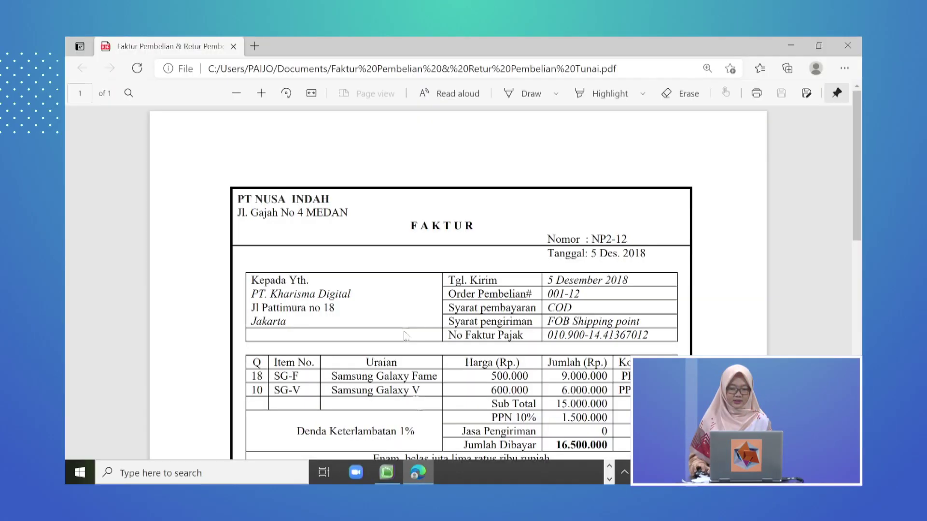
scroll(396, 299, down, 2)
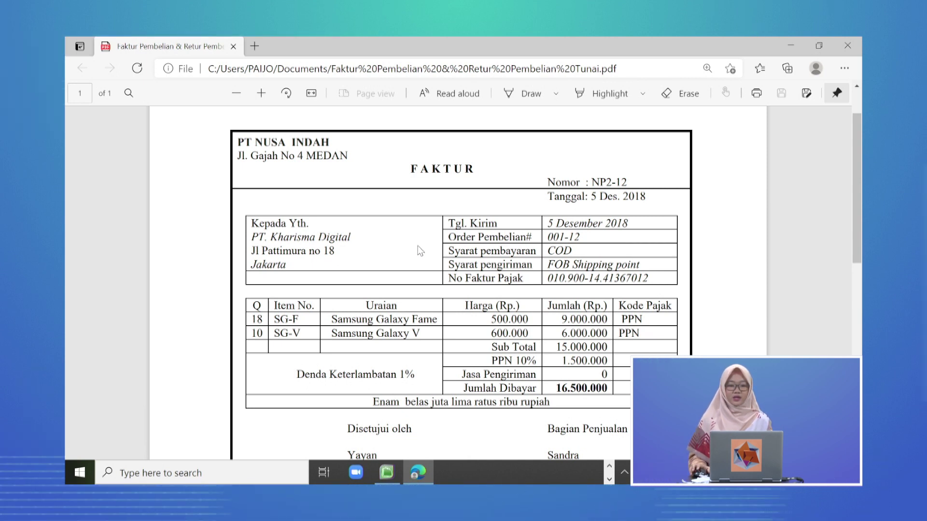
scroll(492, 253, down, 1)
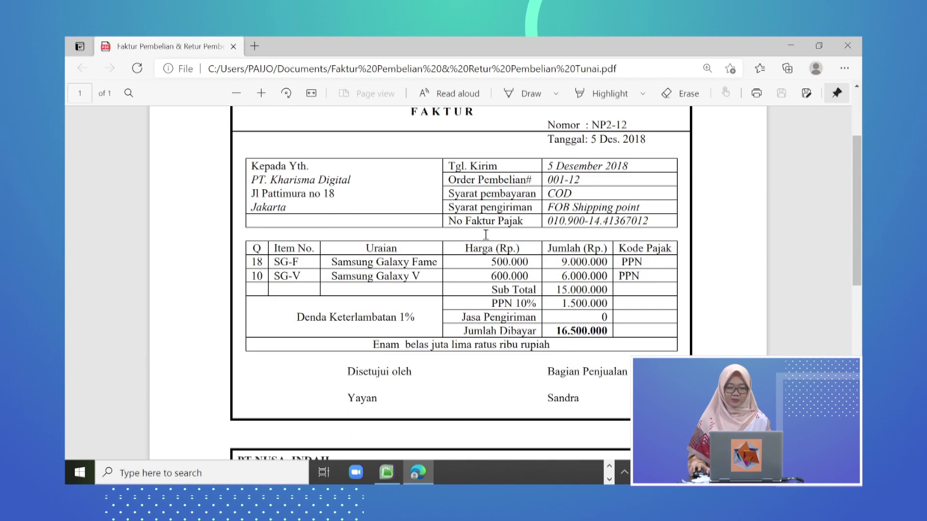
scroll(483, 219, up, 1)
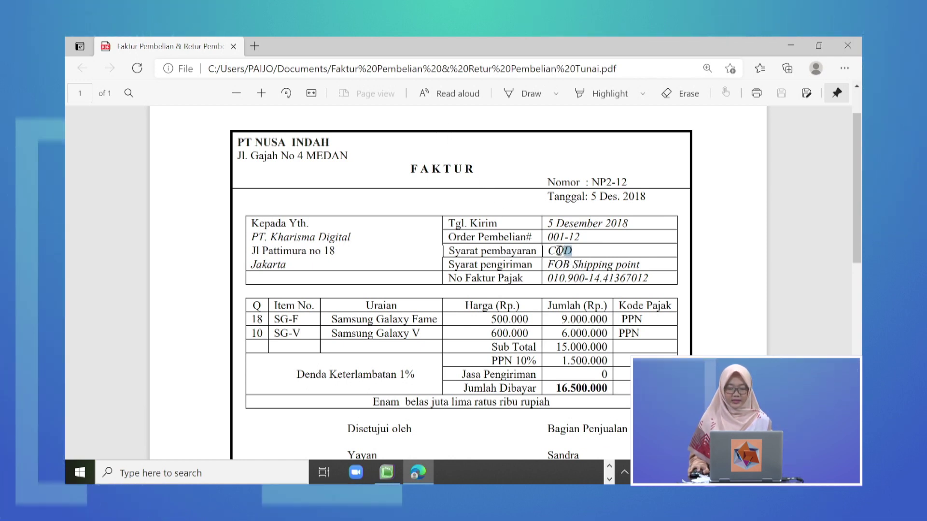
drag(572, 250, 445, 253)
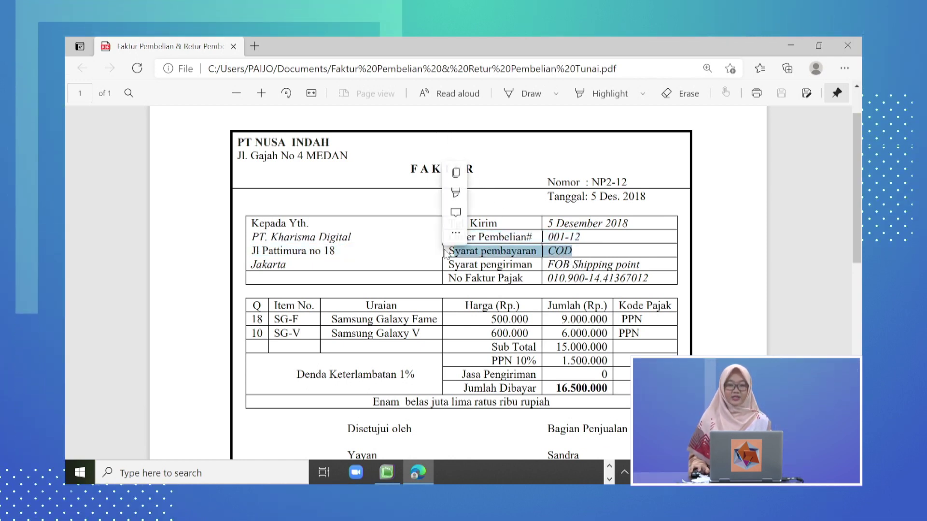
click(458, 260)
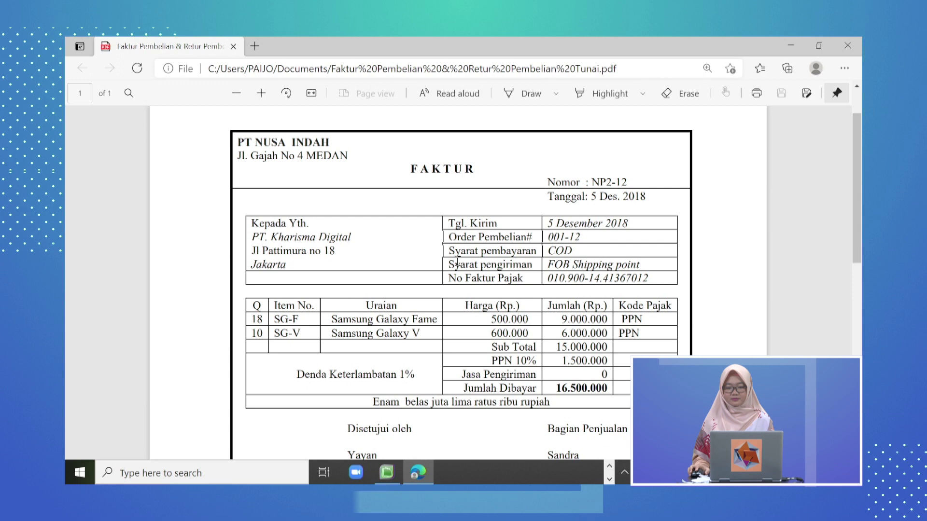
scroll(458, 260, down, 1)
scroll(482, 262, down, 2)
scroll(456, 274, down, 2)
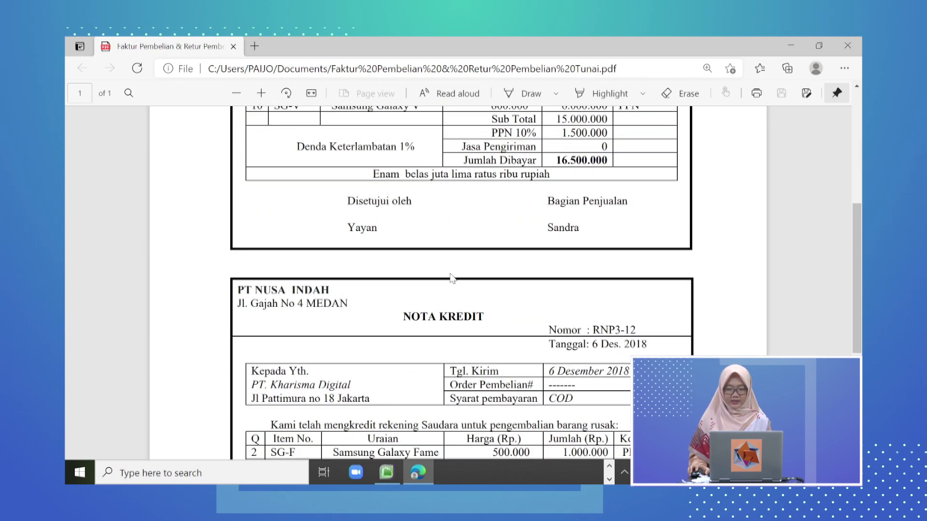
scroll(452, 279, down, 1)
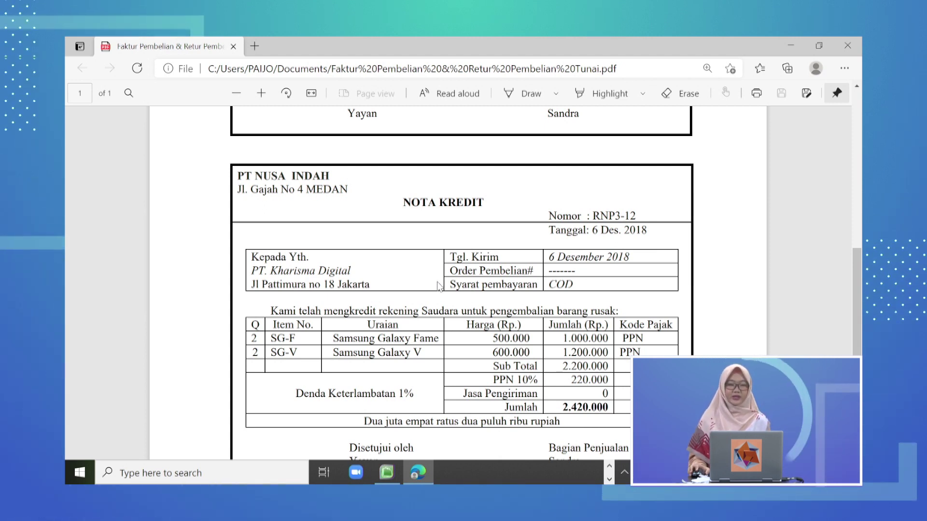
scroll(439, 199, down, 2)
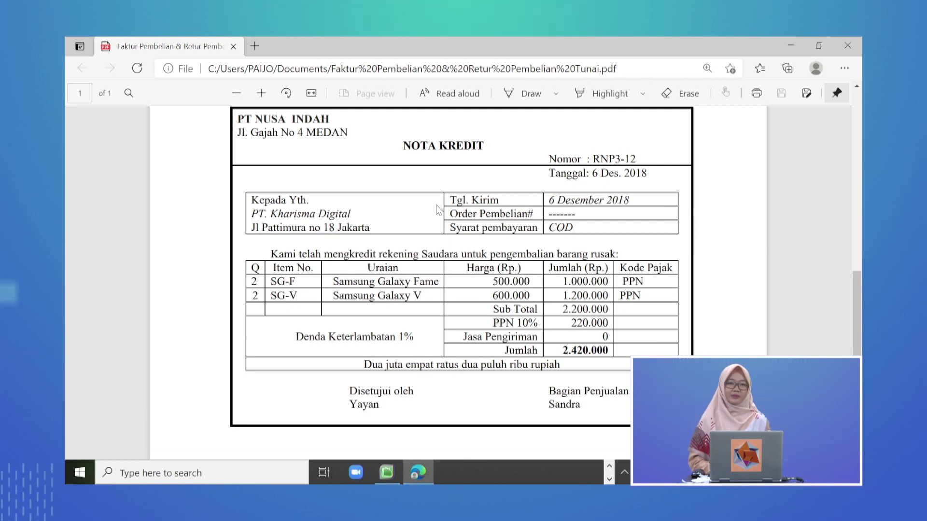
scroll(439, 212, up, 1)
scroll(439, 213, up, 1)
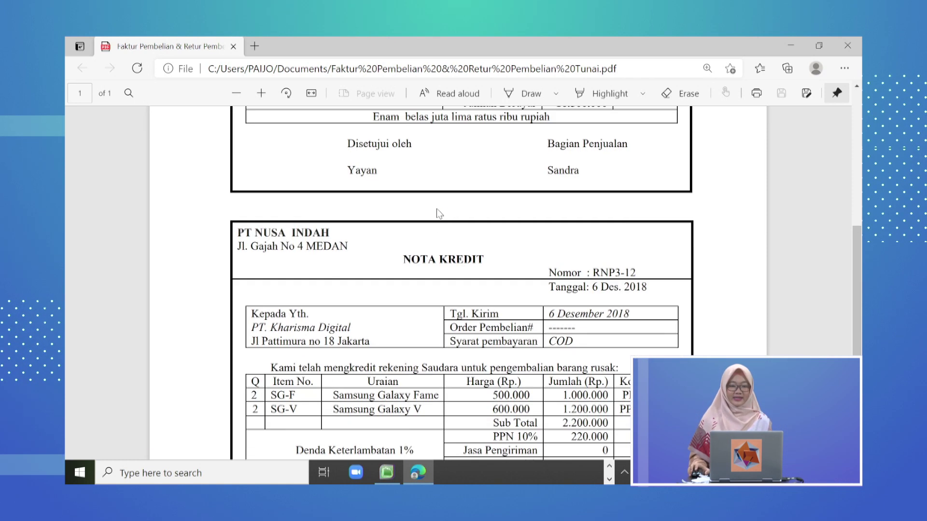
Switch to MYOB Accounting and open the company file PT KHARISMA DIGITAL.myo without running data verification.
click(392, 474)
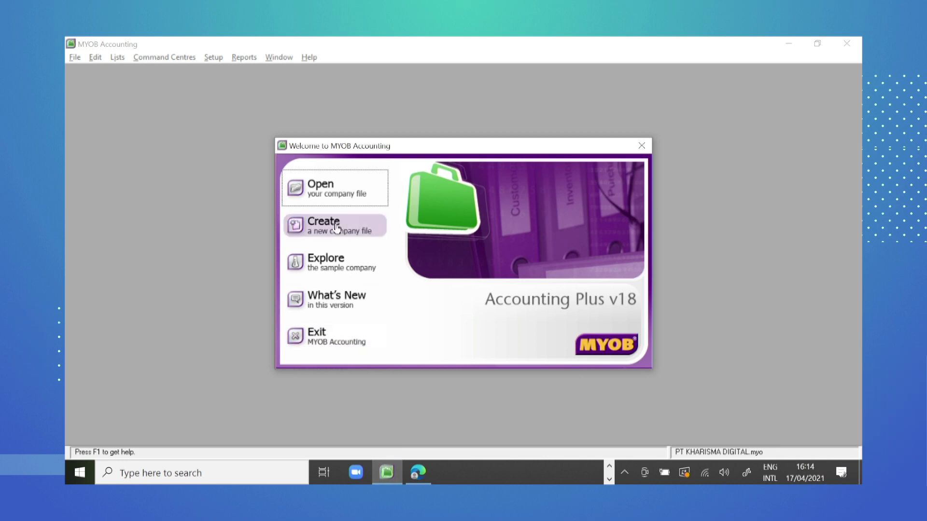
click(329, 184)
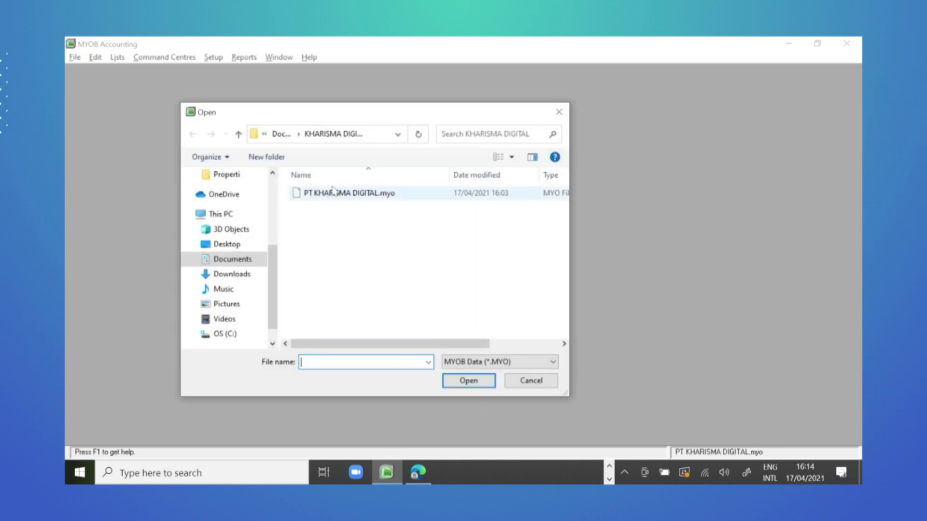
click(332, 193)
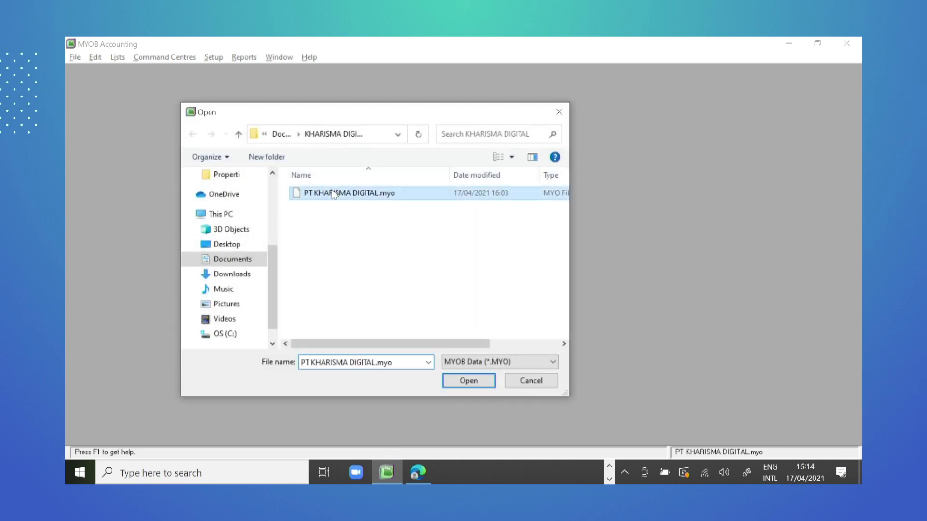
click(485, 380)
click(540, 318)
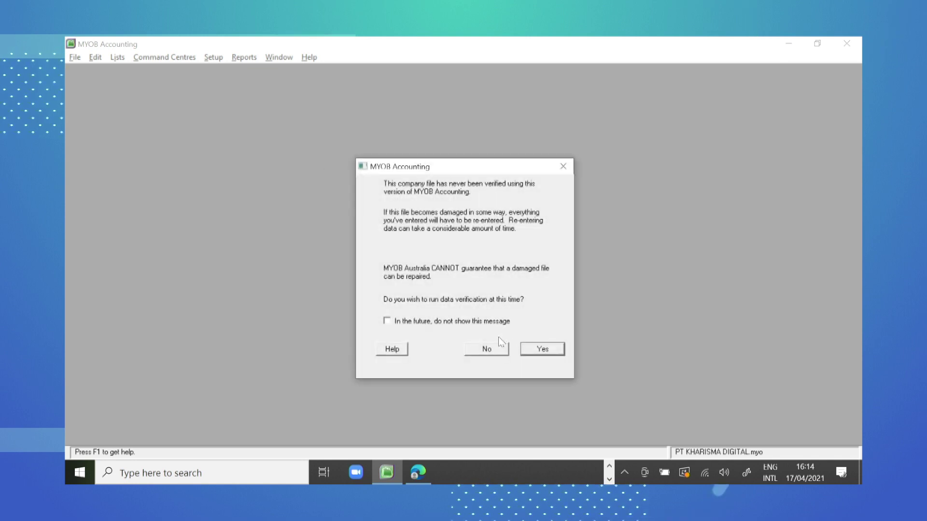
click(505, 355)
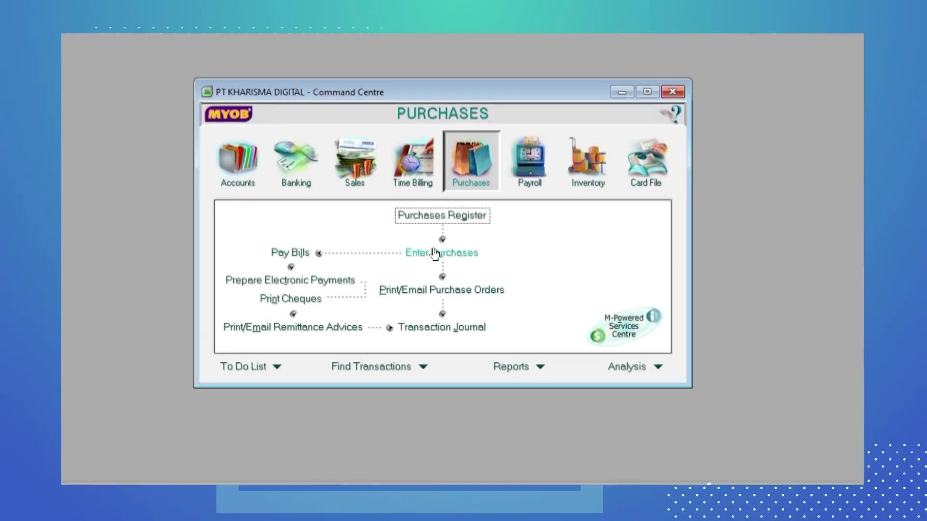
Start a new item purchase bill and choose PT NUSA INDAH as the supplier.
click(435, 254)
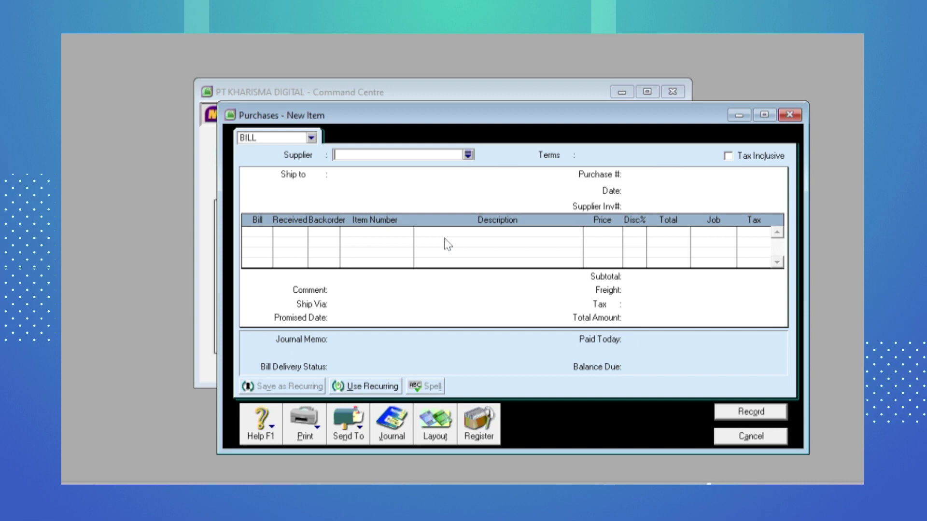
click(468, 155)
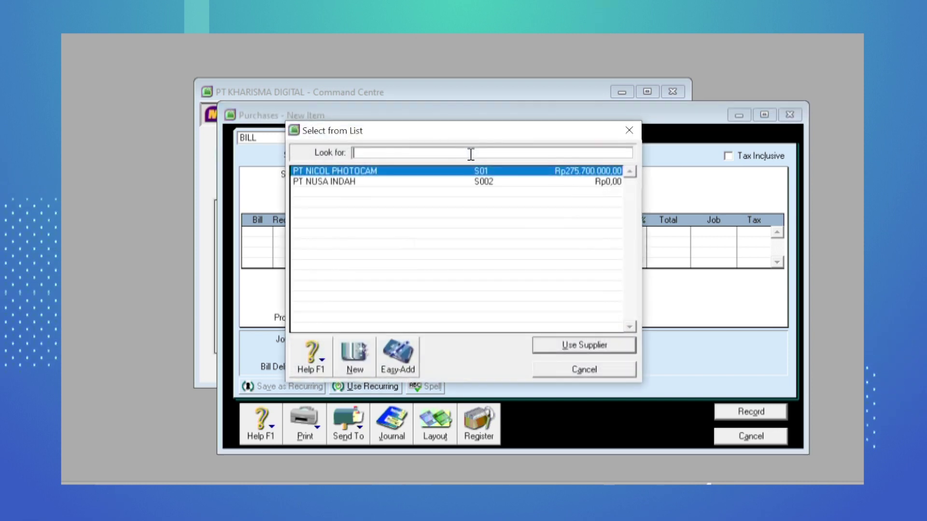
click(321, 183)
double_click(331, 183)
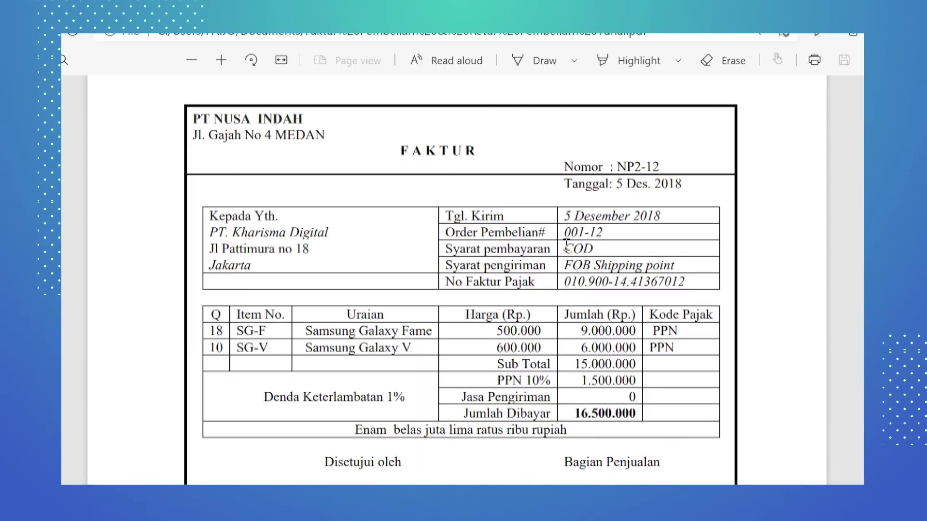
Check the payment terms on the PDF invoice and set the bill's credit terms to C.O.D.
drag(590, 249, 561, 249)
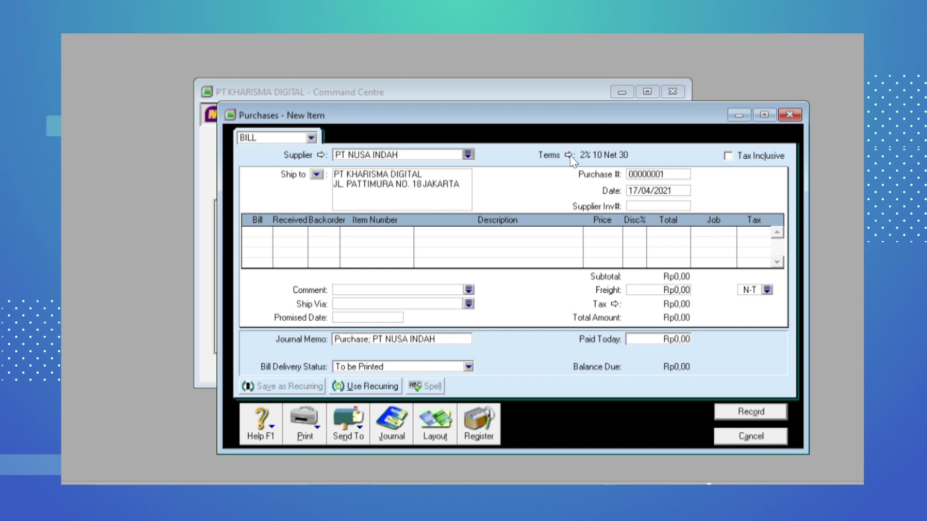
click(568, 155)
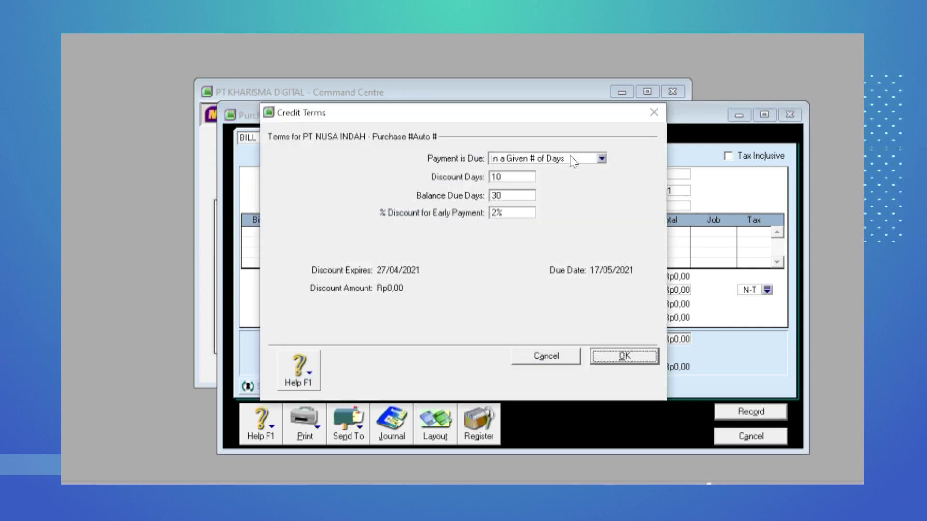
click(573, 163)
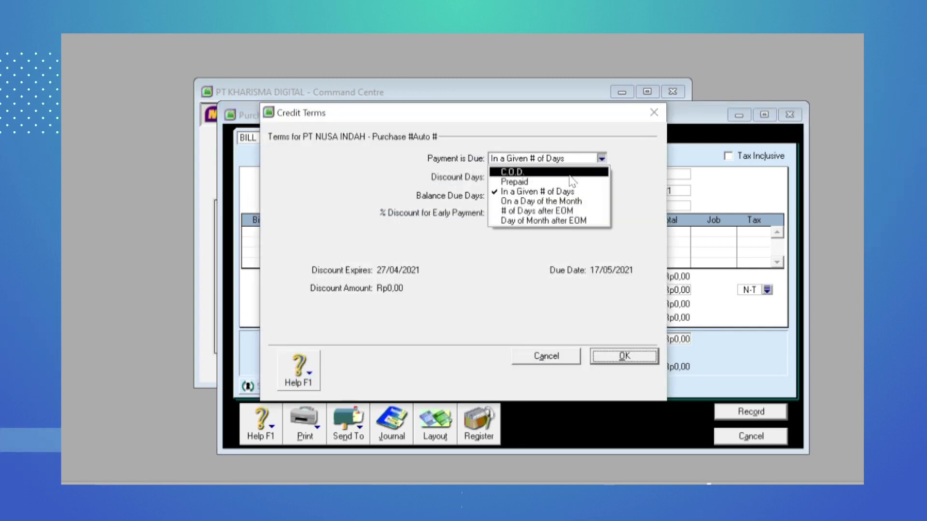
click(570, 173)
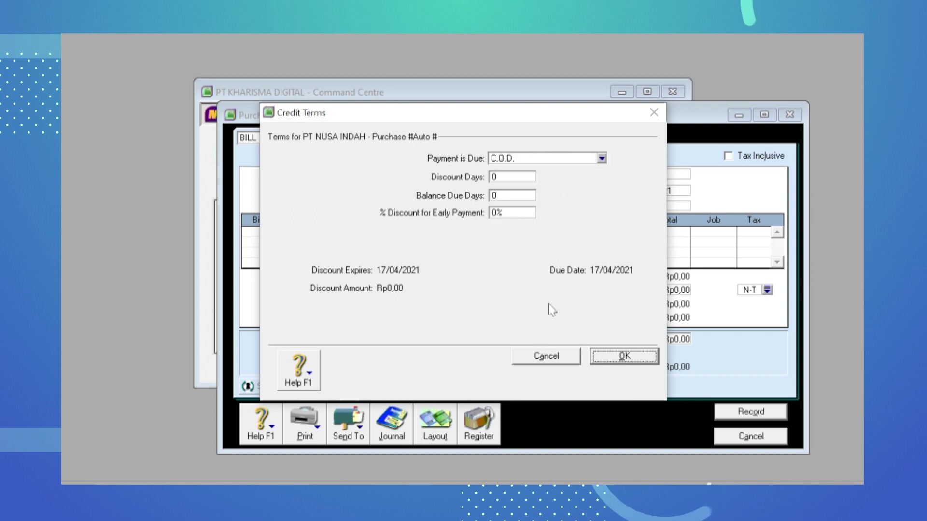
click(641, 355)
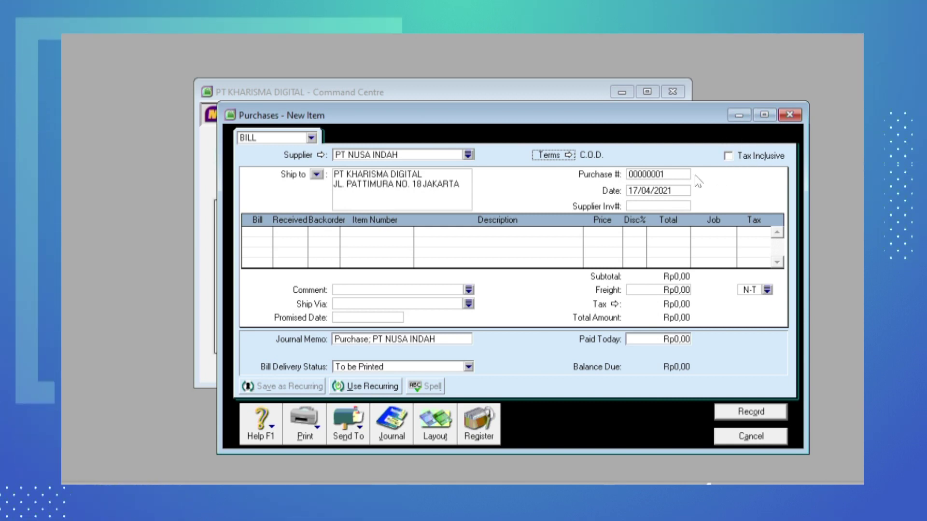
Check the invoice number in the PDF and enter NP2-12 as the bill's purchase number.
click(681, 174)
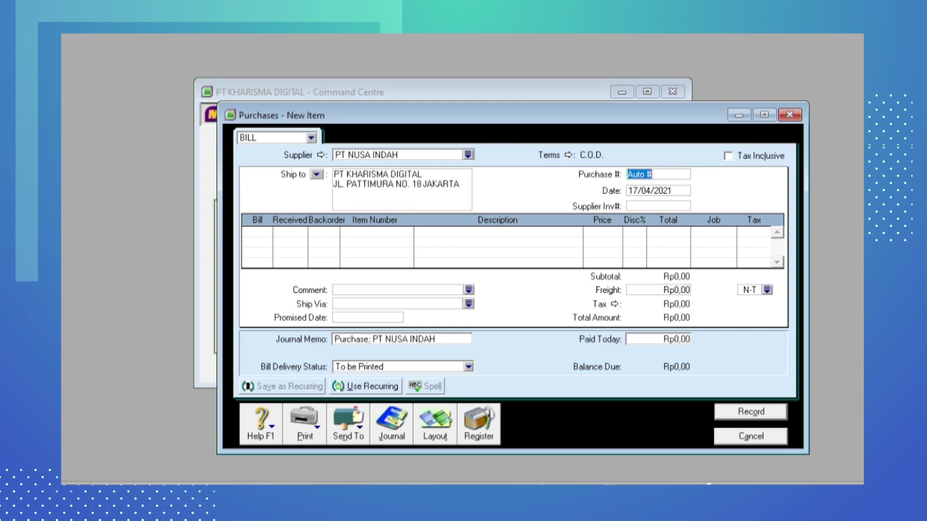
click(425, 469)
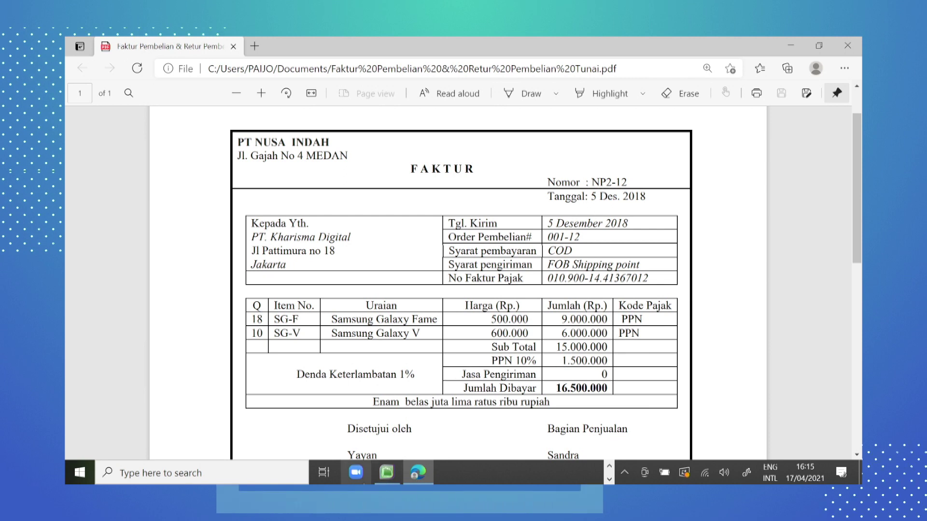
click(391, 470)
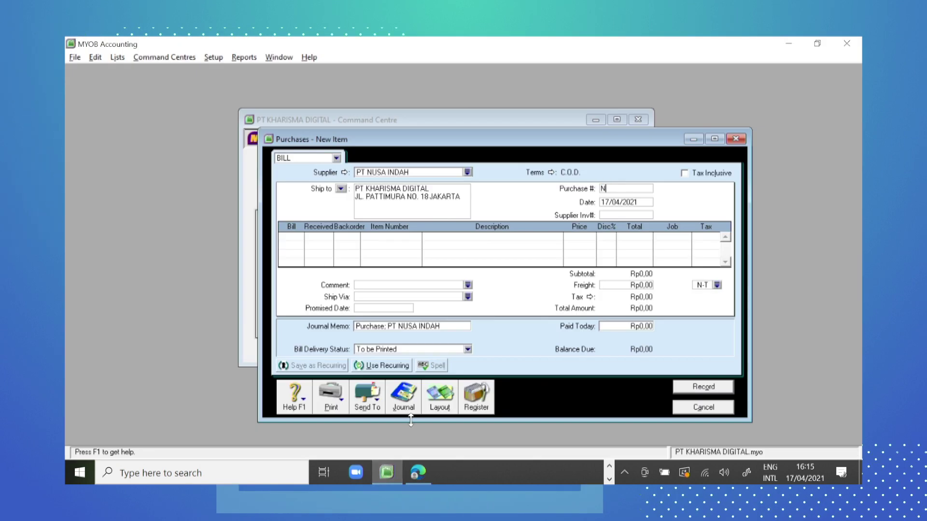
text(2-12)
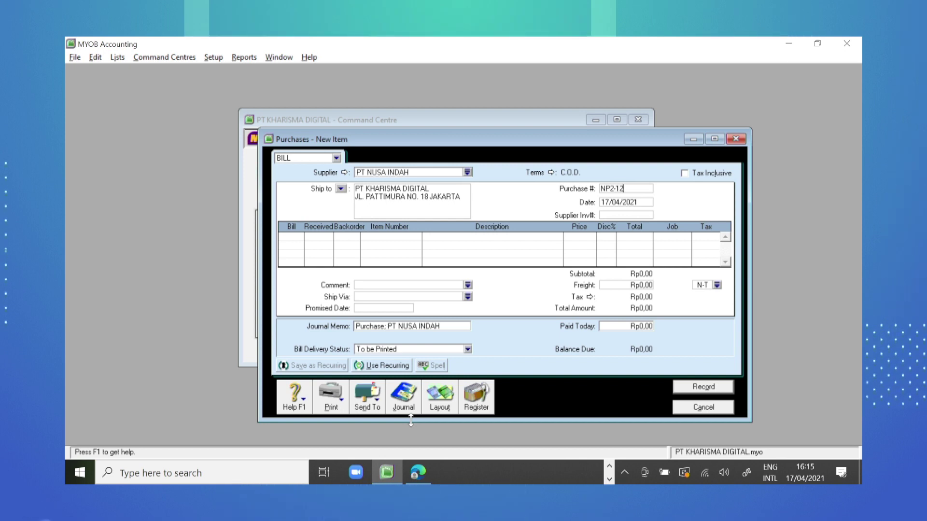
key(Tab)
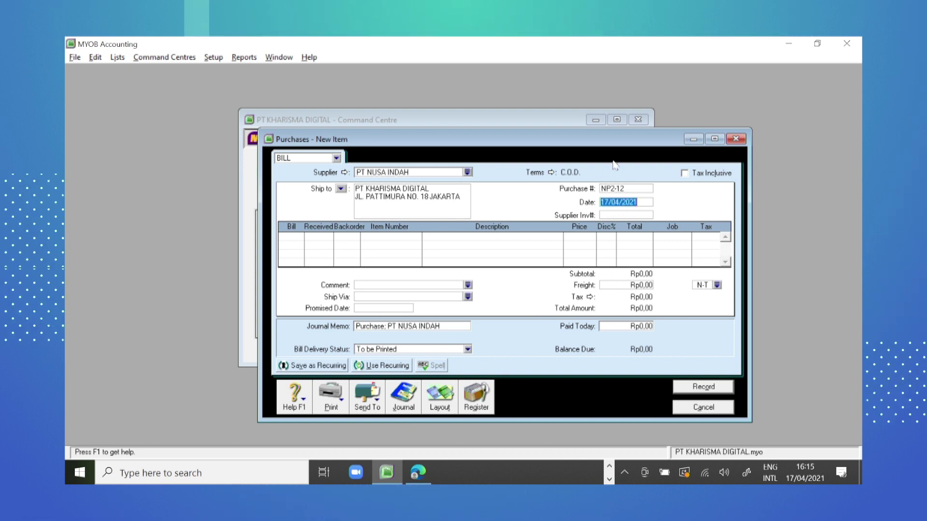
Check the invoice date in the PDF and set the bill's date to 05/12/2018.
click(418, 472)
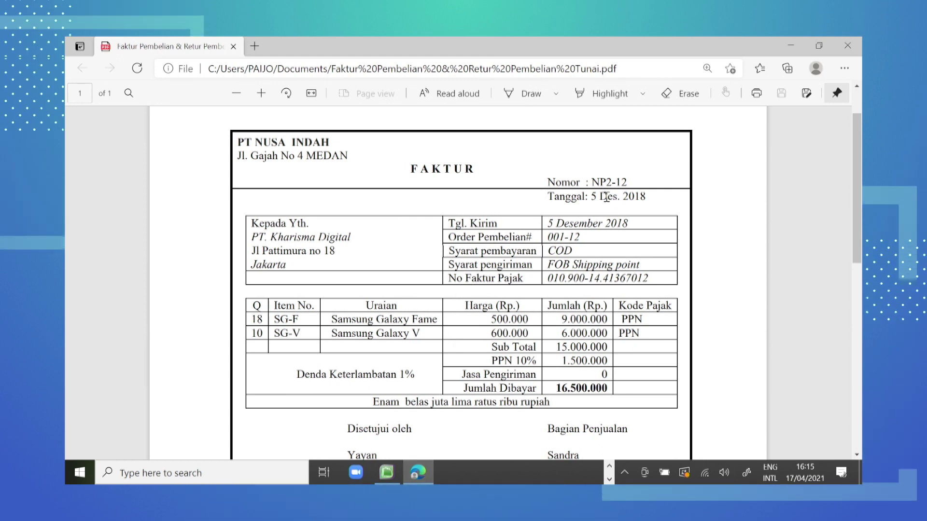
click(393, 477)
text(5)
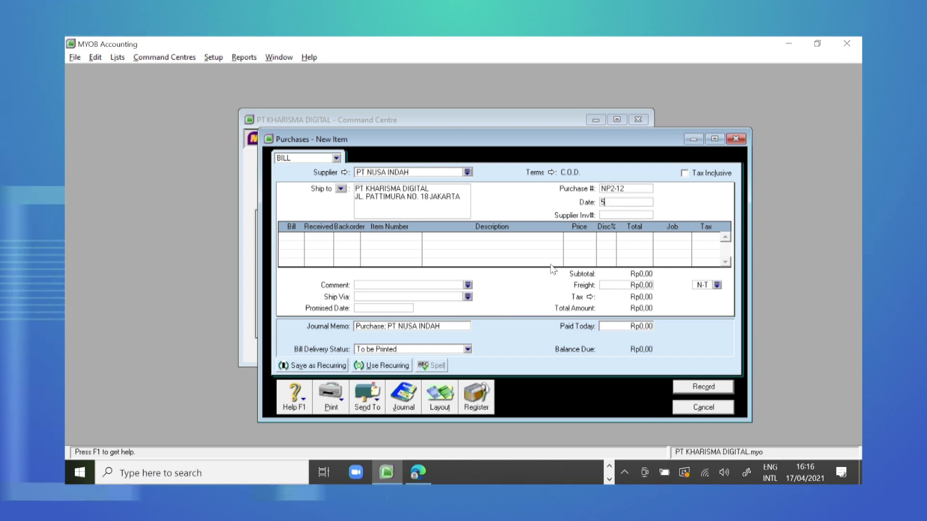
text(.12)
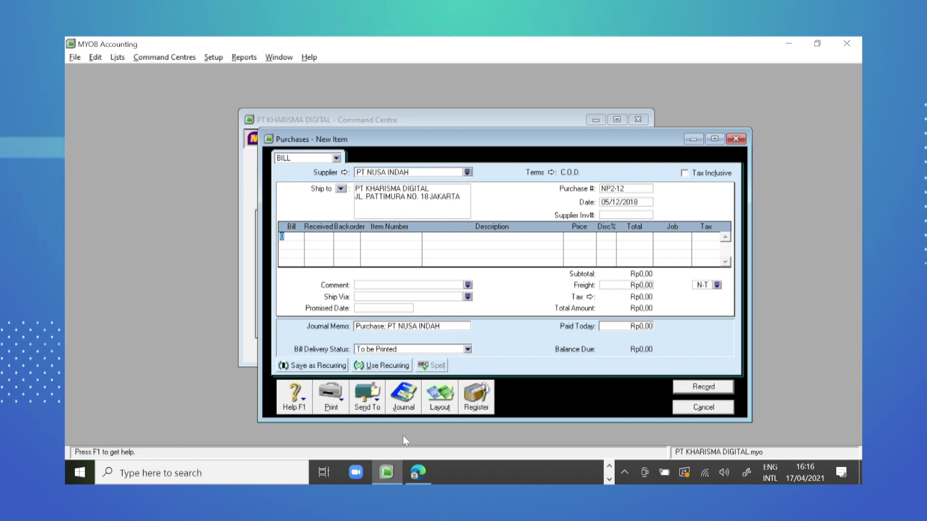
Look up the SG-F quantity on the PDF invoice and enter 18 as the billed quantity on the first item line.
click(429, 474)
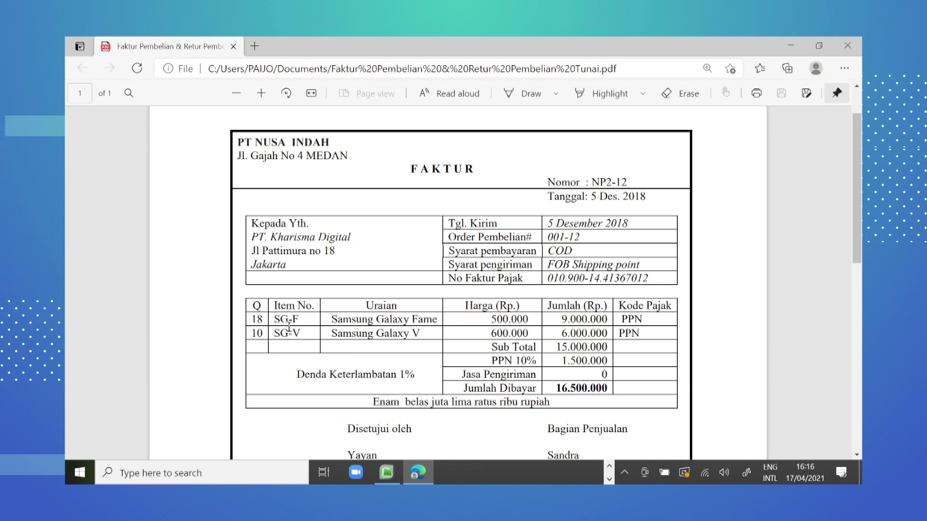
drag(252, 318, 273, 321)
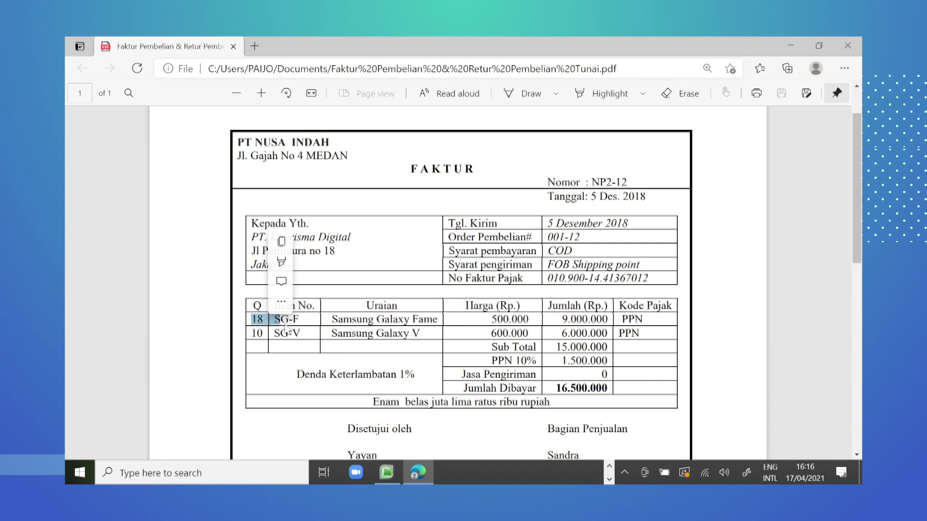
click(313, 322)
click(387, 472)
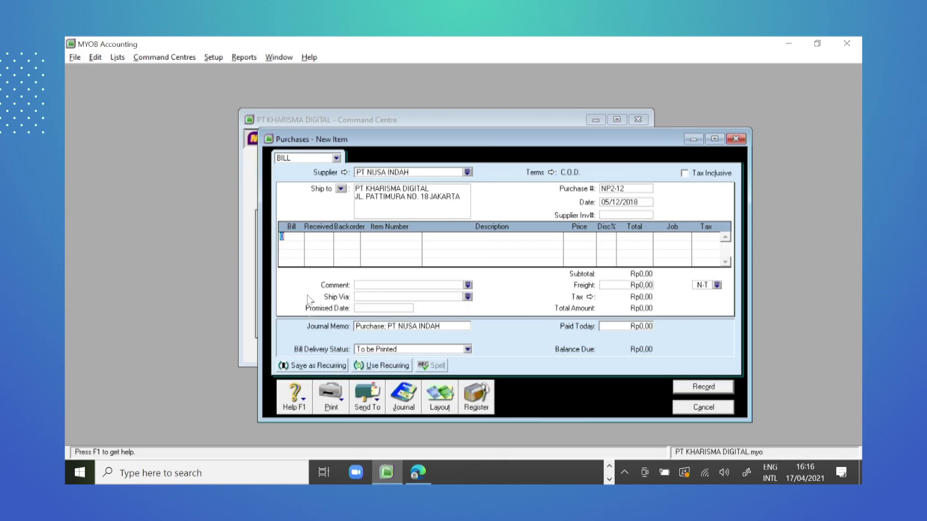
text(18)
key(Tab)
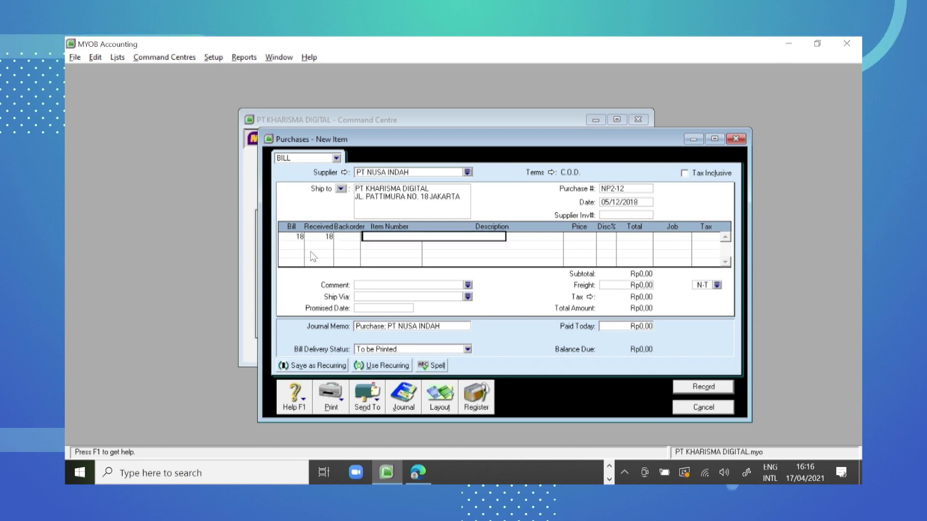
Check the first item's code on the PDF invoice and choose SG-F, Samsung Galaxy Fame, as the item on the bill's first line.
click(414, 475)
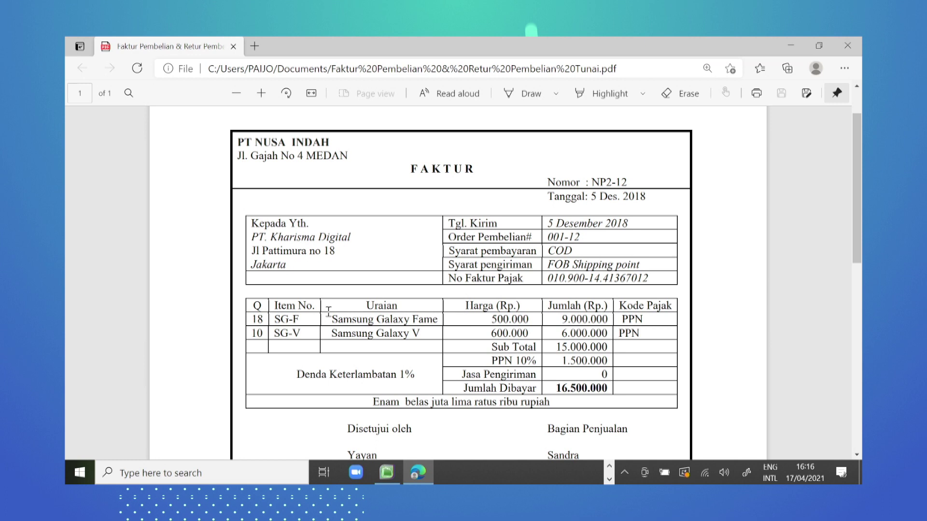
click(419, 474)
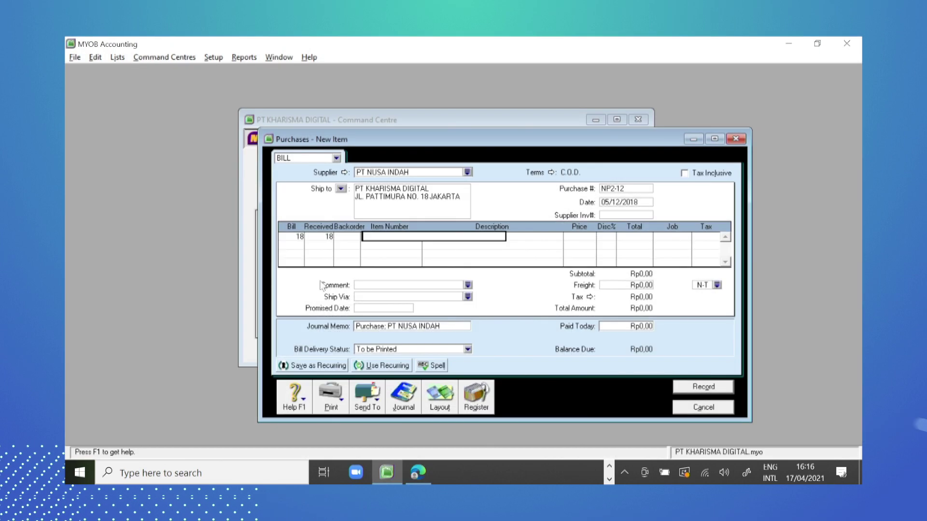
click(391, 241)
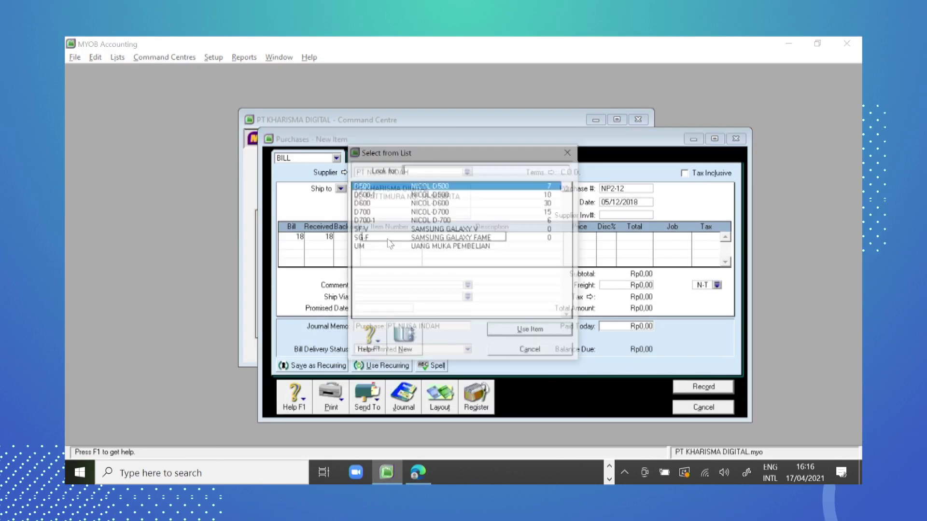
click(448, 240)
double_click(448, 240)
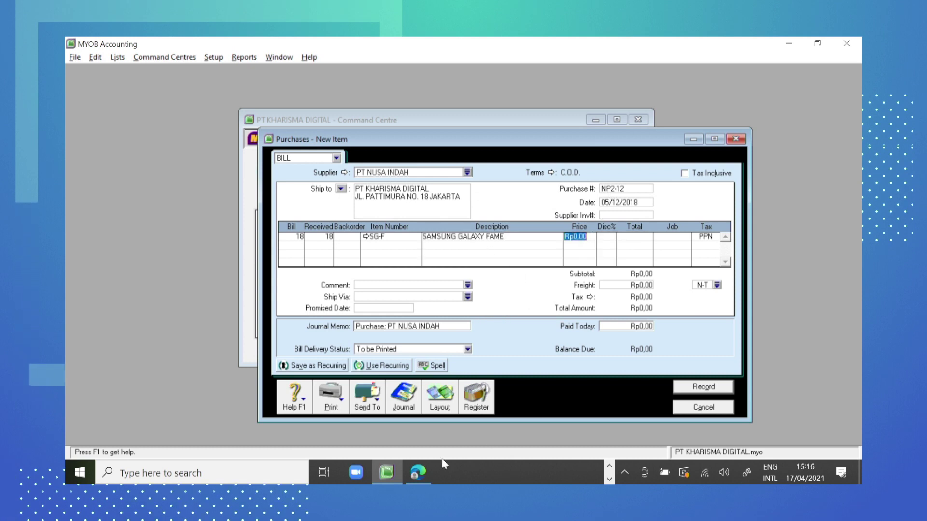
Look up the SG-F unit price on the PDF invoice and set the first line's price to Rp500.000.
click(418, 472)
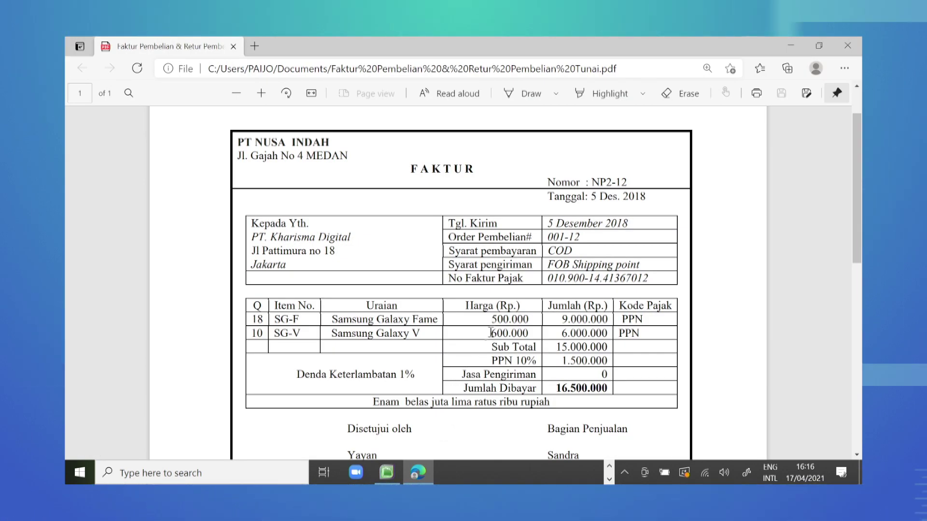
click(419, 478)
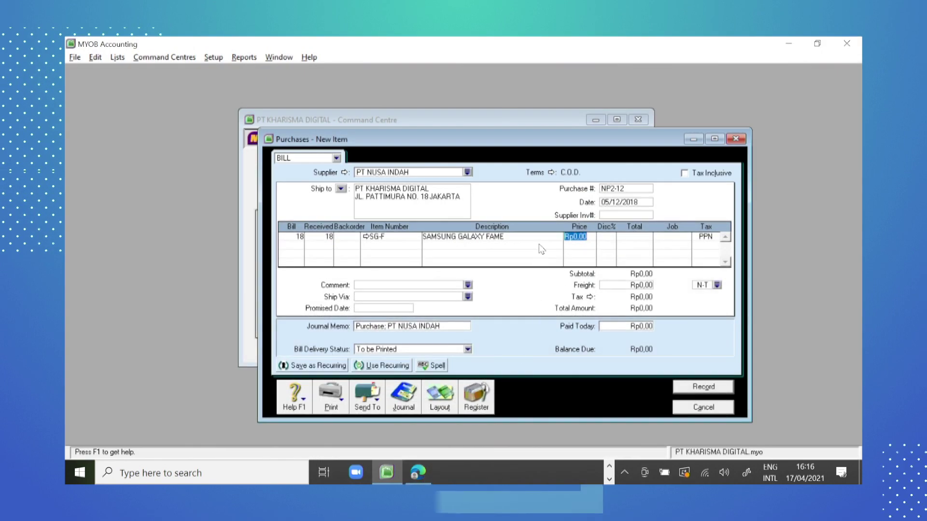
key(Tab)
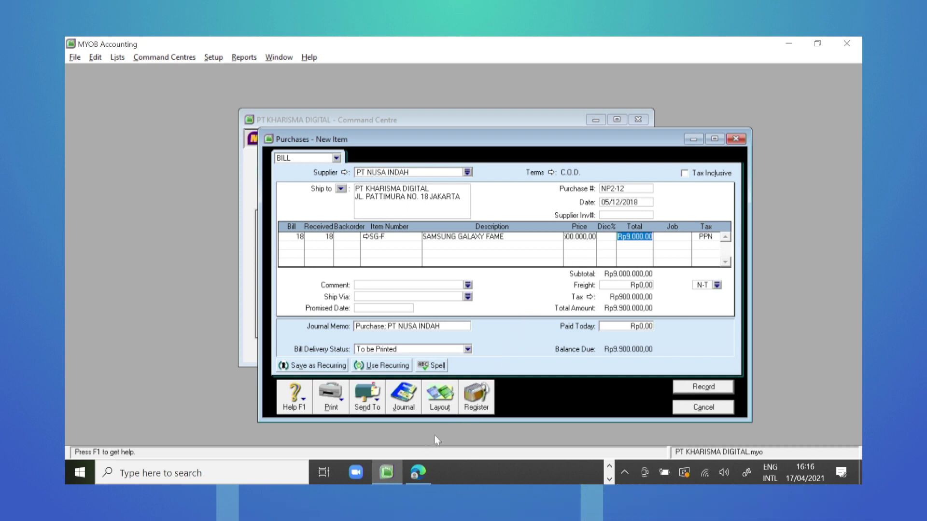
Check the second item on the PDF invoice and fill the bill's second line with quantity 10 of item SF-V, Samsung Galaxy V.
click(420, 472)
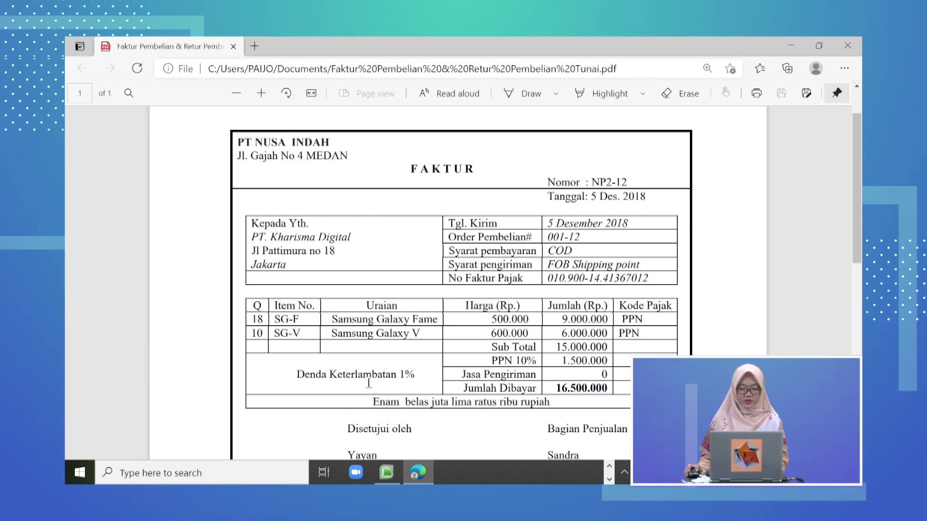
click(426, 470)
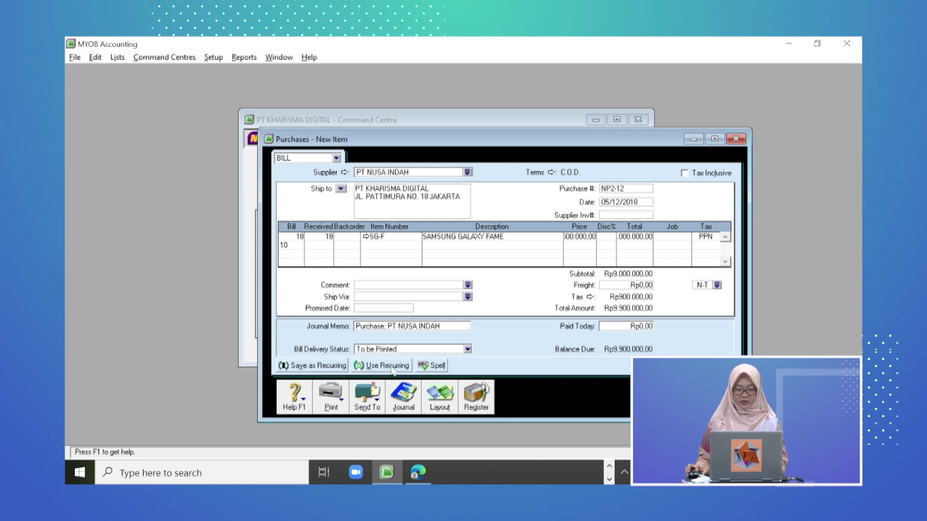
click(422, 476)
click(386, 472)
key(Tab)
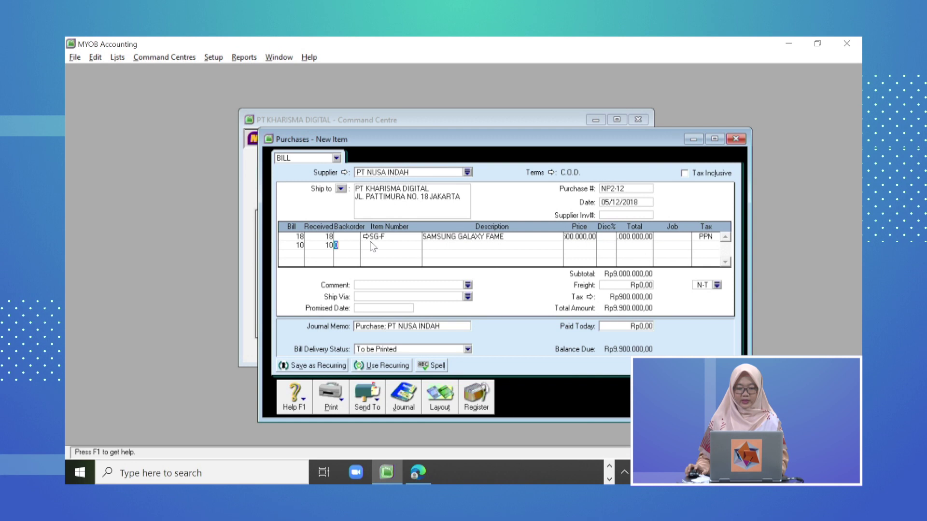
key(Tab)
key(Tab)
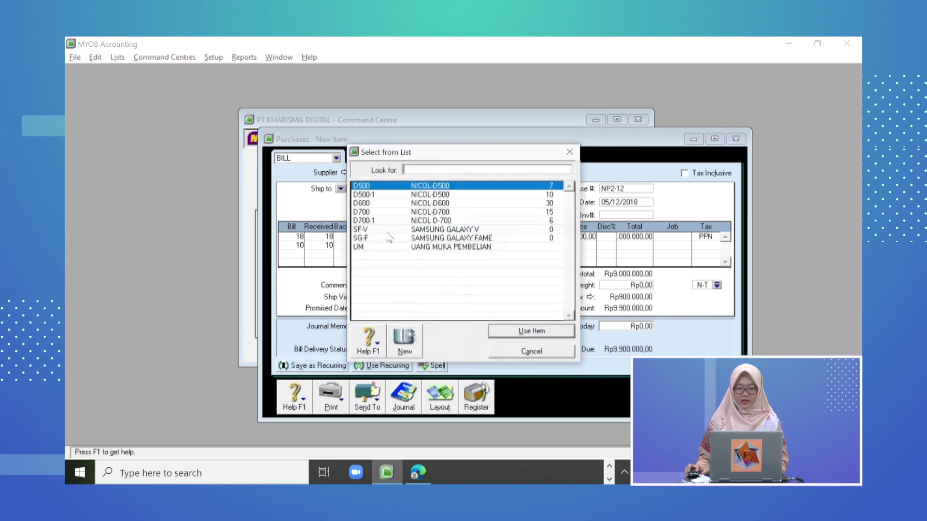
double_click(425, 230)
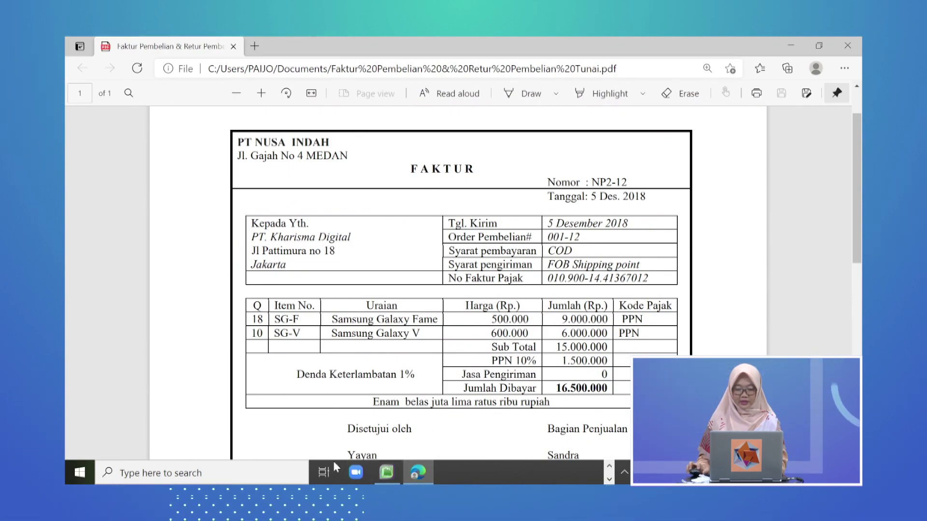
Set the Samsung Galaxy V line's price to Rp600.000 as given on the PDF invoice and complete the line.
click(386, 473)
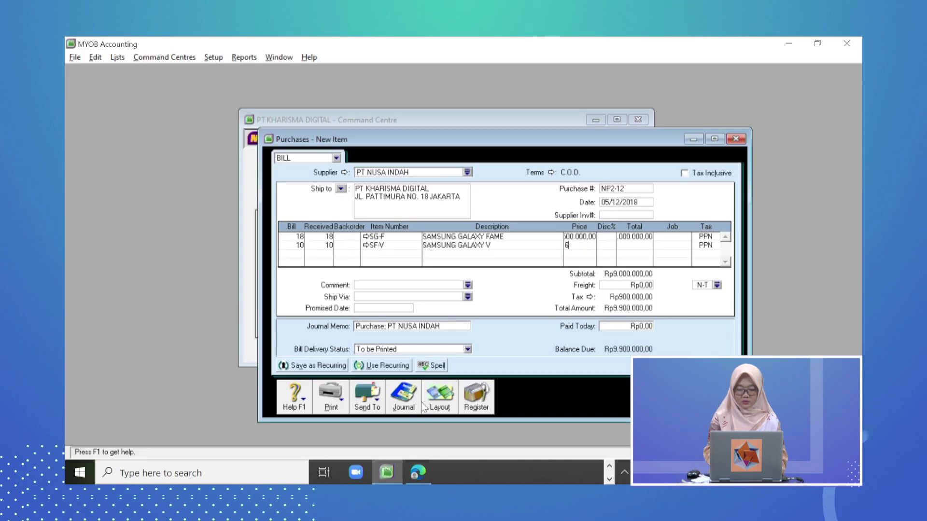
text(00.000)
key(Tab)
key(Tab)
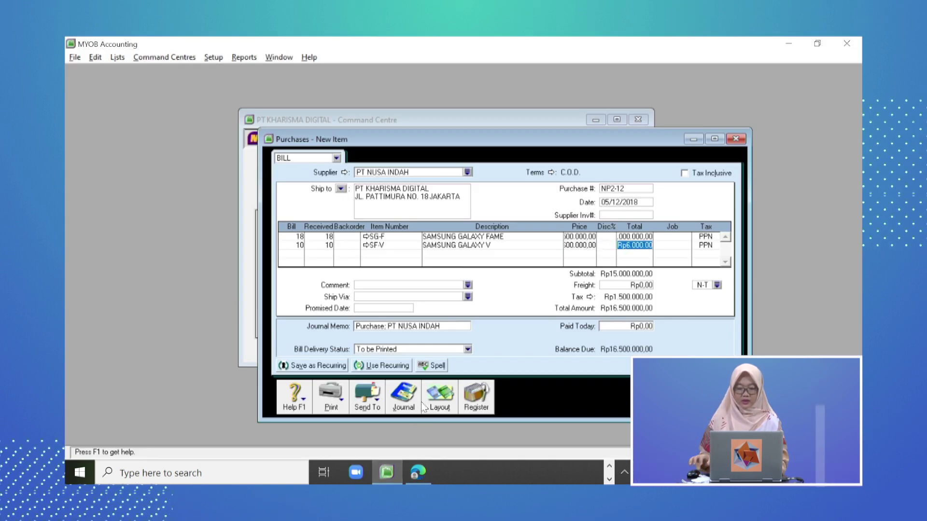
key(Tab)
key(Tab)
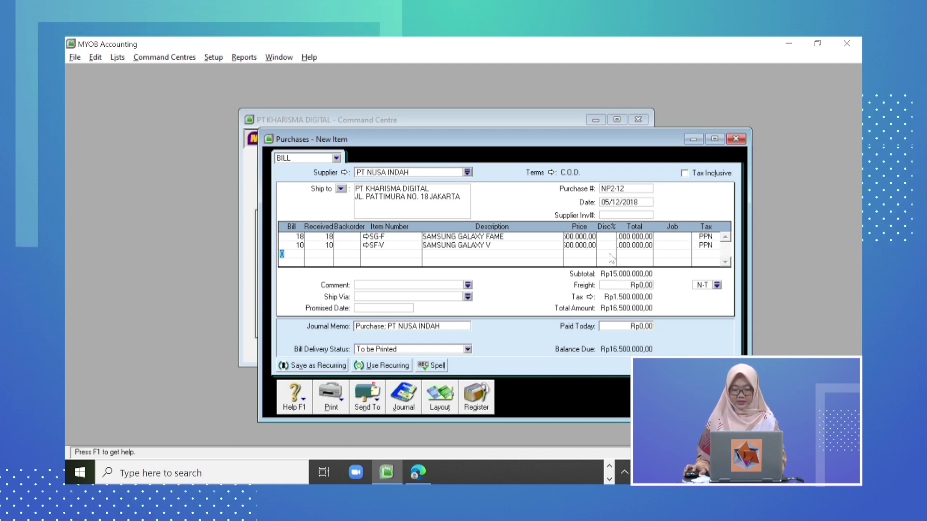
Check the amount payable on the PDF invoice and enter 16.500.000 as the amount paid today on the bill.
click(421, 469)
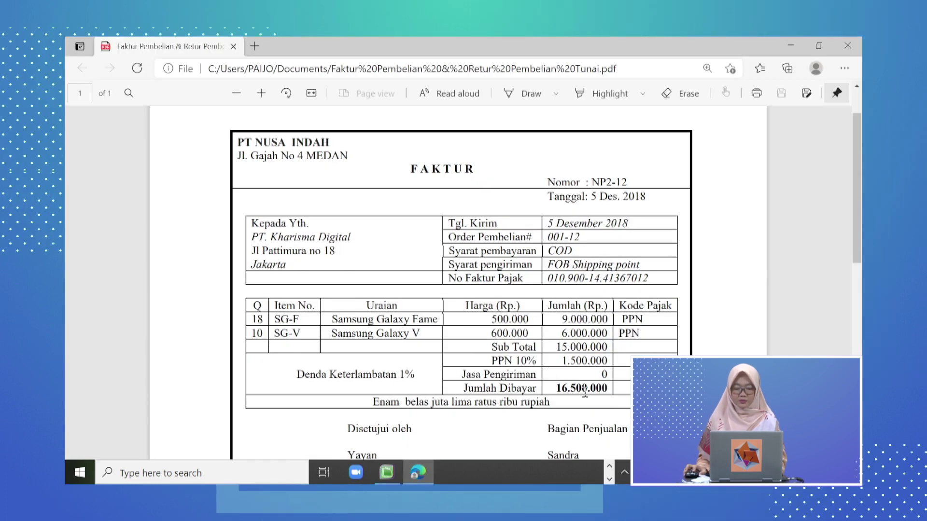
click(428, 479)
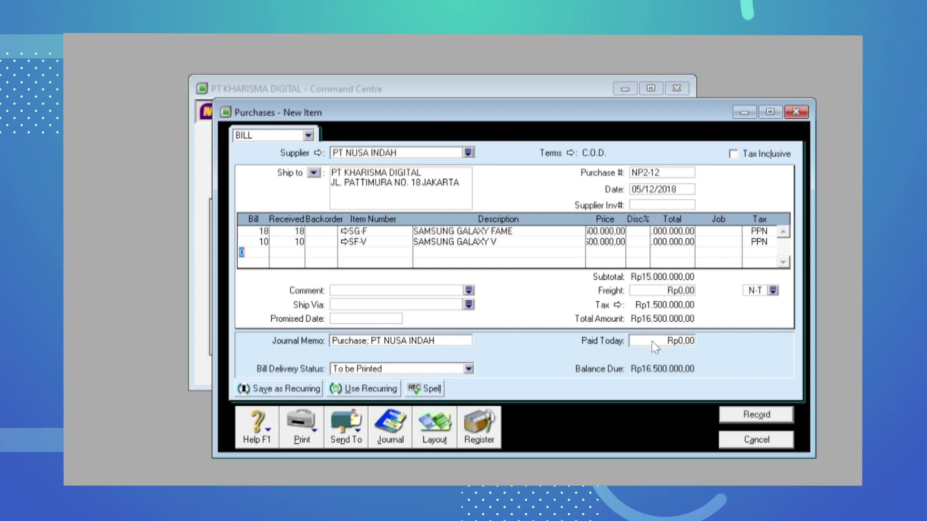
click(652, 340)
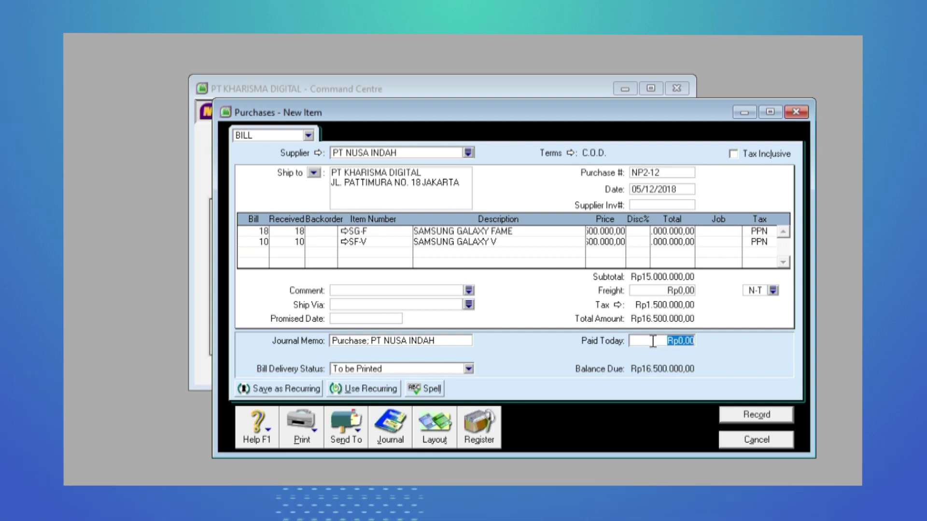
text(165)
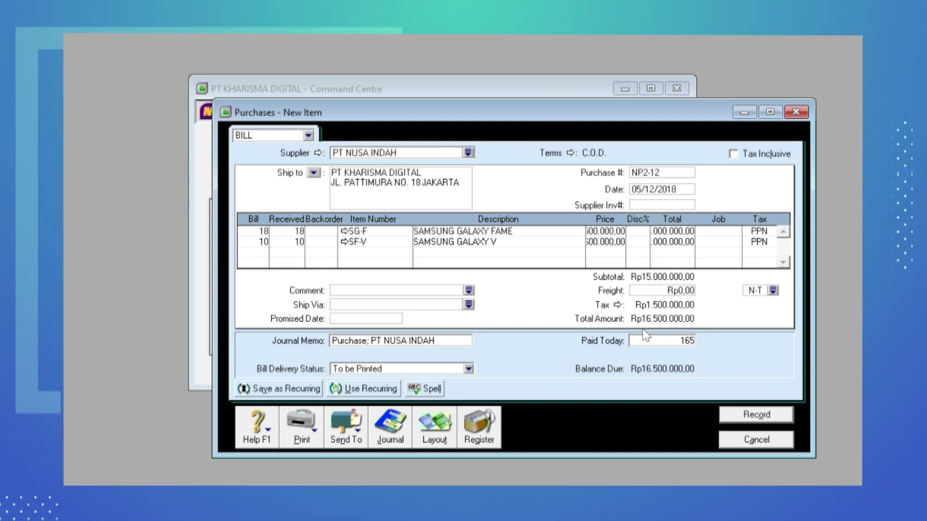
text(6.50)
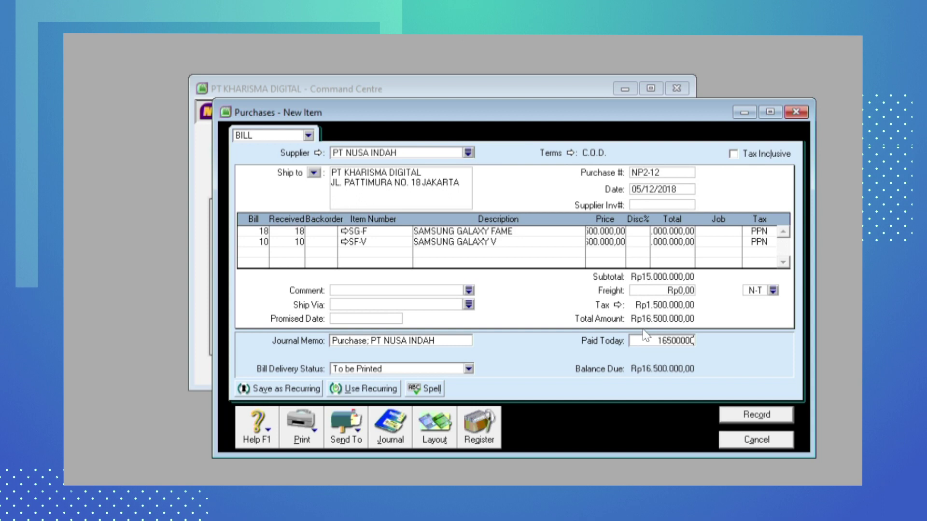
text(0.000)
key(Tab)
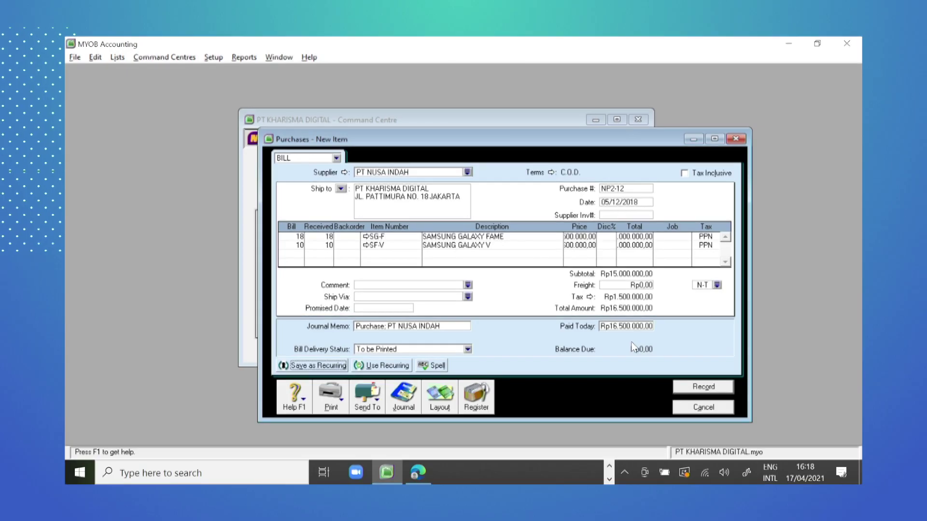
Review the bill's transaction recap and record the purchase, declining the tax code change and accepting the cheque for PT NUSA INDAH.
key(ctrl+r)
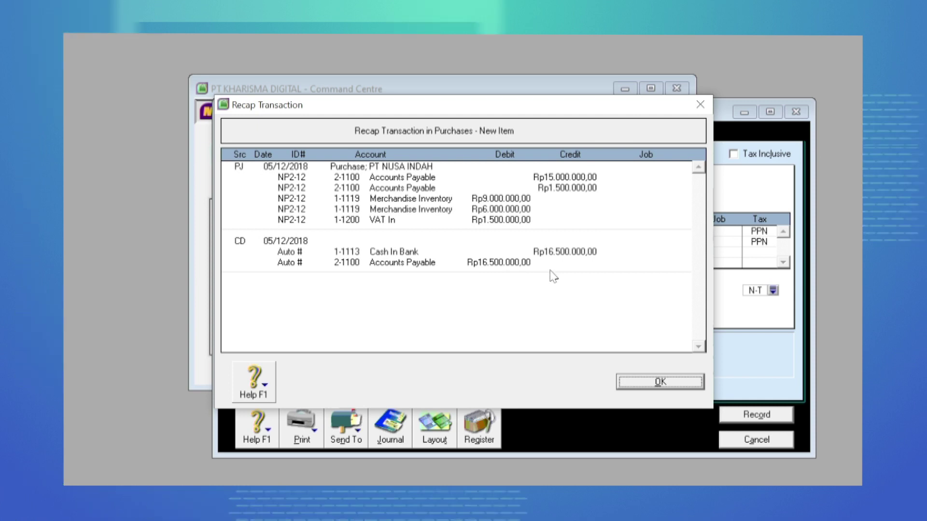
click(695, 386)
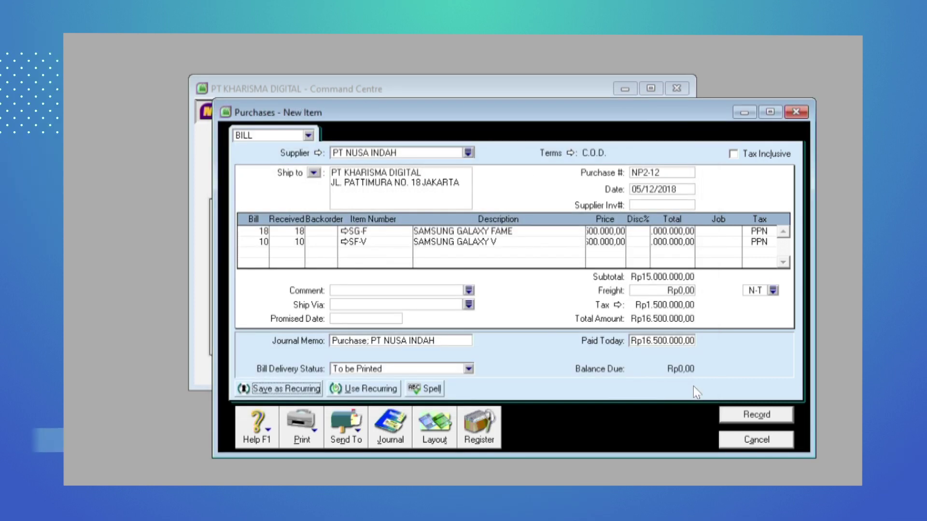
key(Return)
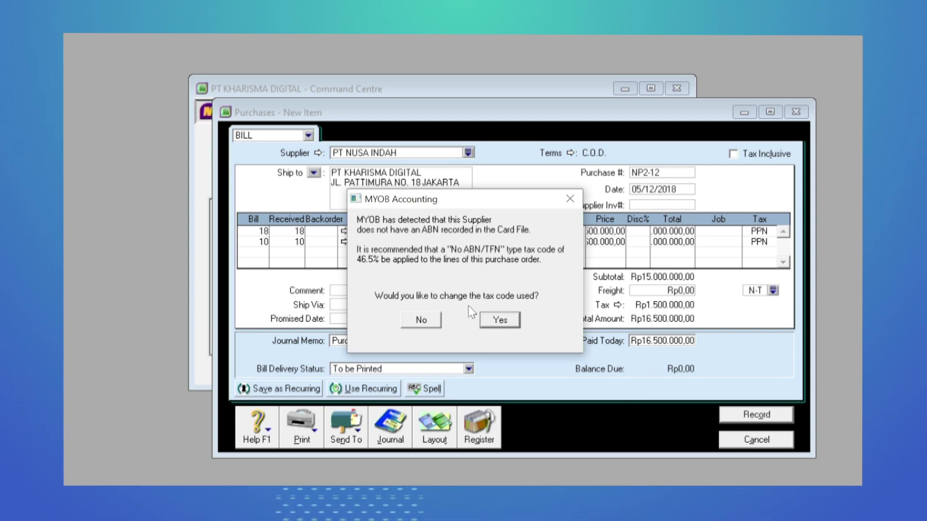
click(415, 324)
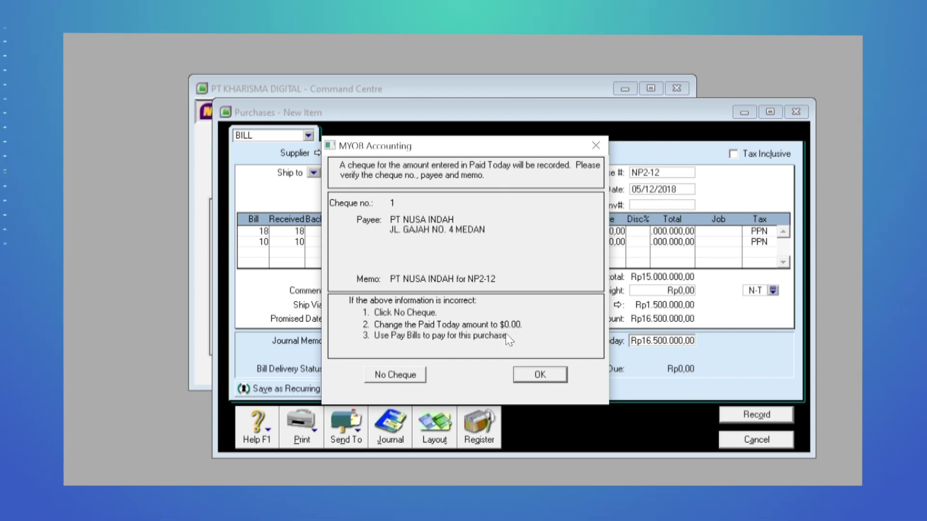
click(544, 378)
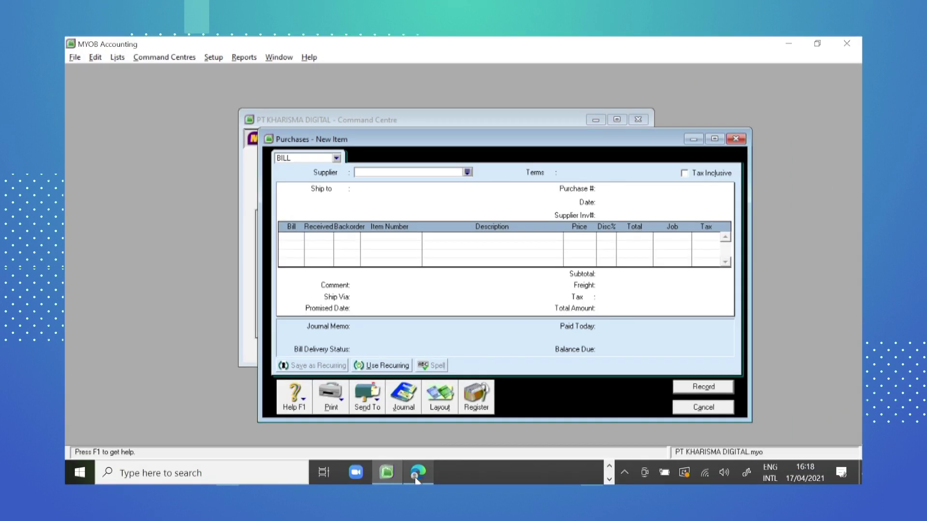
Bring up the PT Nusa Indah credit note (Nota Kredit) in the PDF and read the return details.
click(403, 520)
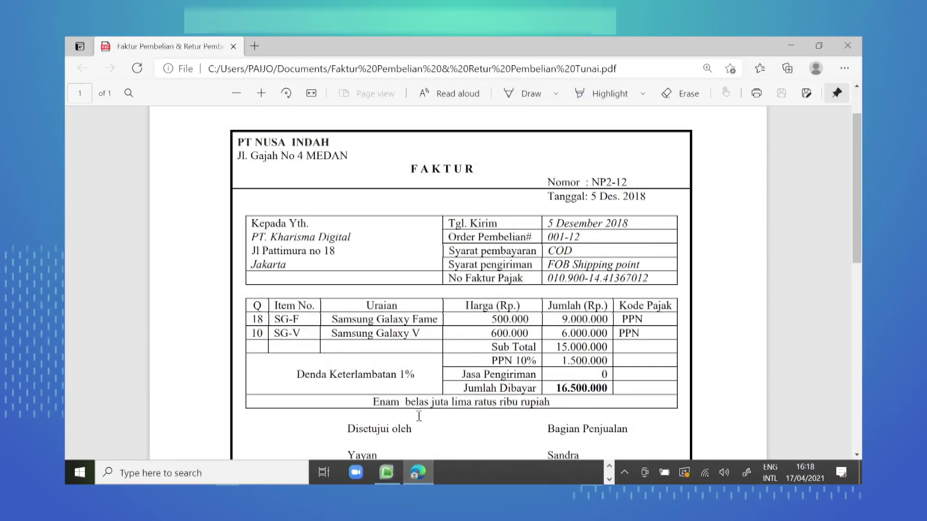
scroll(411, 410, down, 5)
scroll(410, 410, down, 4)
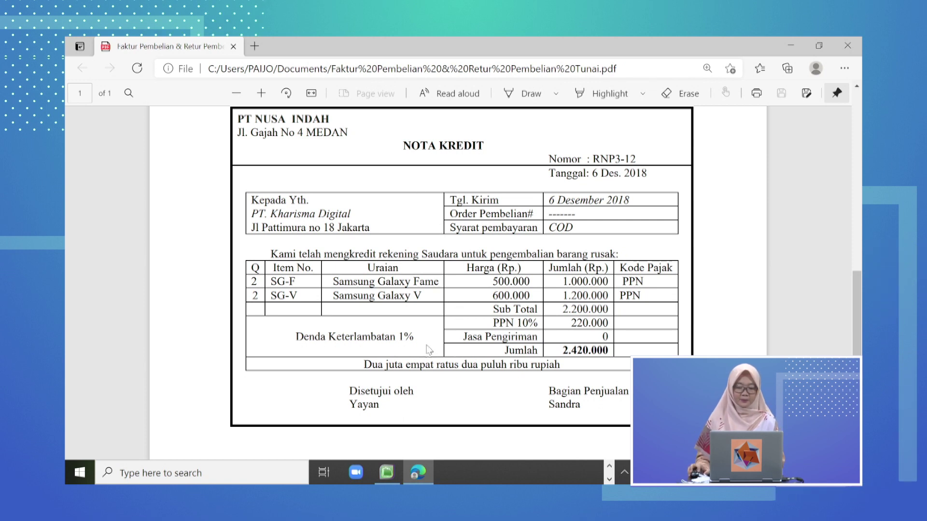
Return to MYOB Accounting, close the blank purchase and start a new purchase entry for supplier PT NUSA INDAH.
key(alt+Tab)
key(Escape)
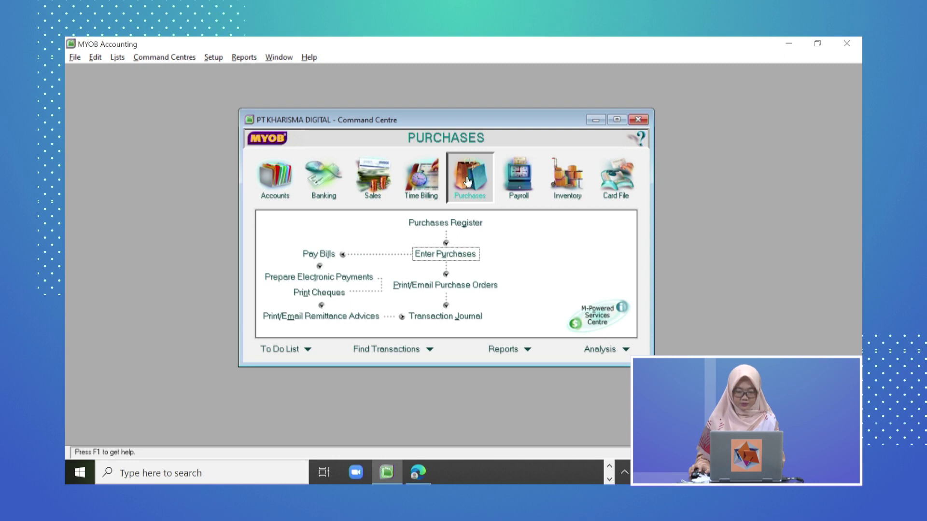
click(451, 257)
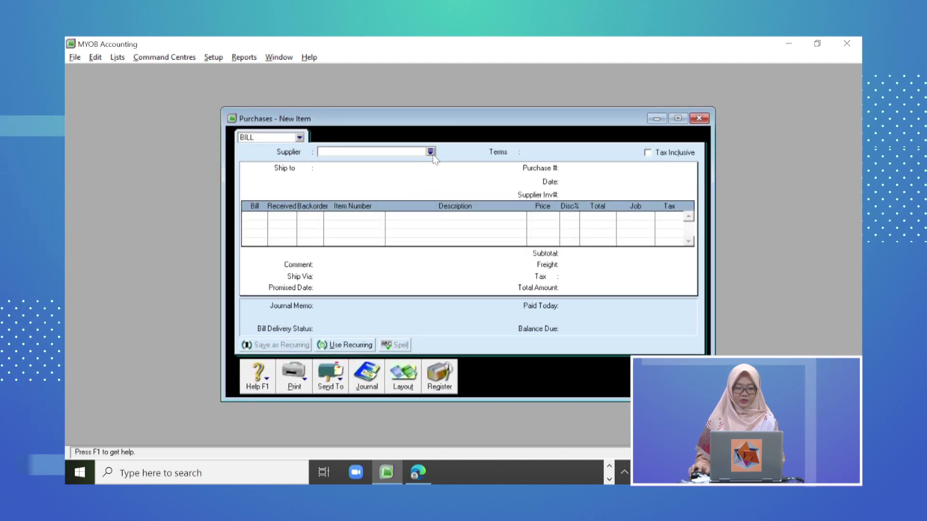
click(430, 152)
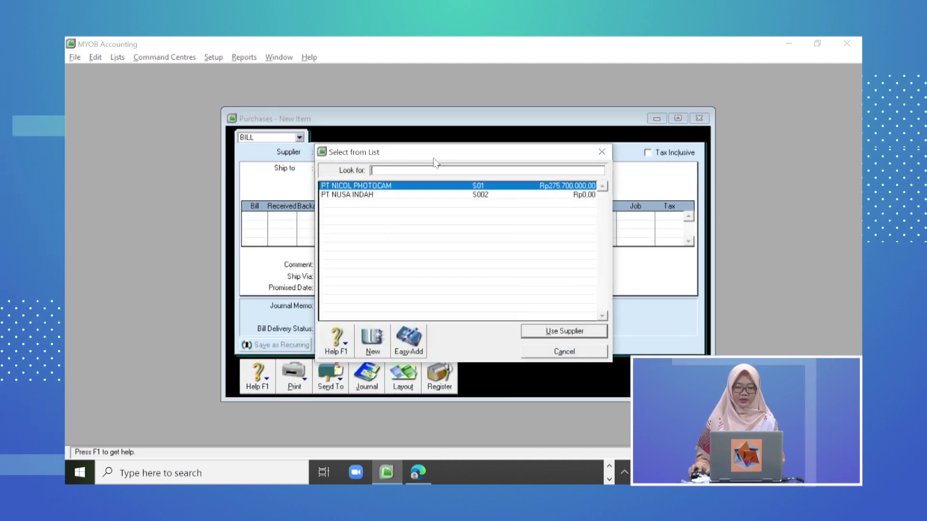
double_click(429, 195)
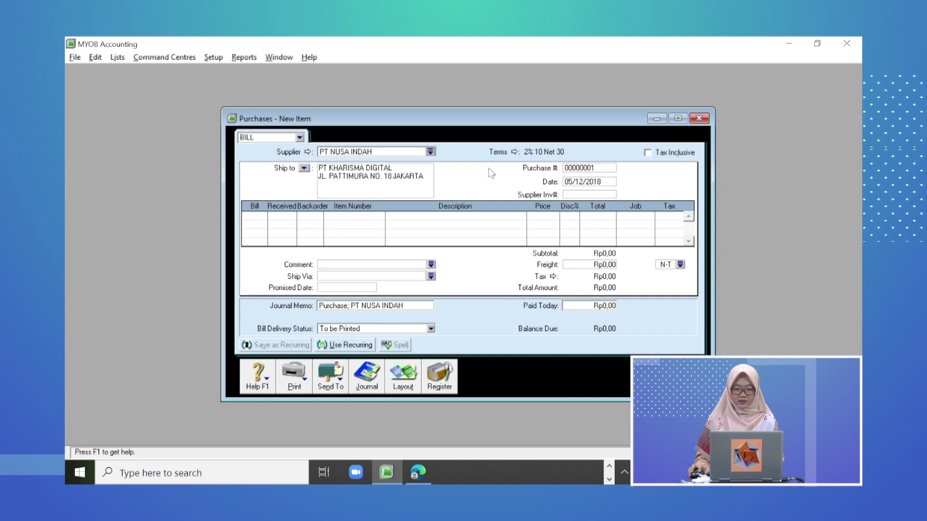
Set the new purchase's credit terms to C.O.D.
click(515, 152)
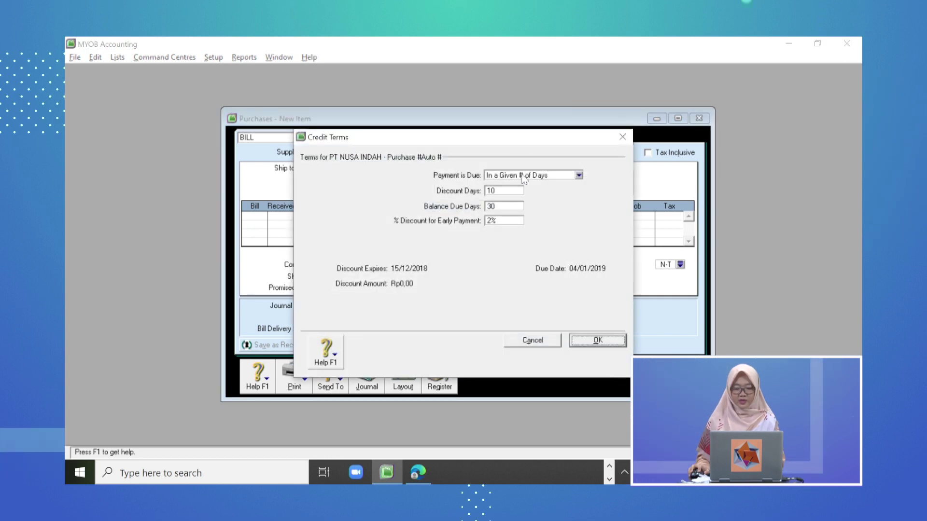
click(525, 177)
click(512, 185)
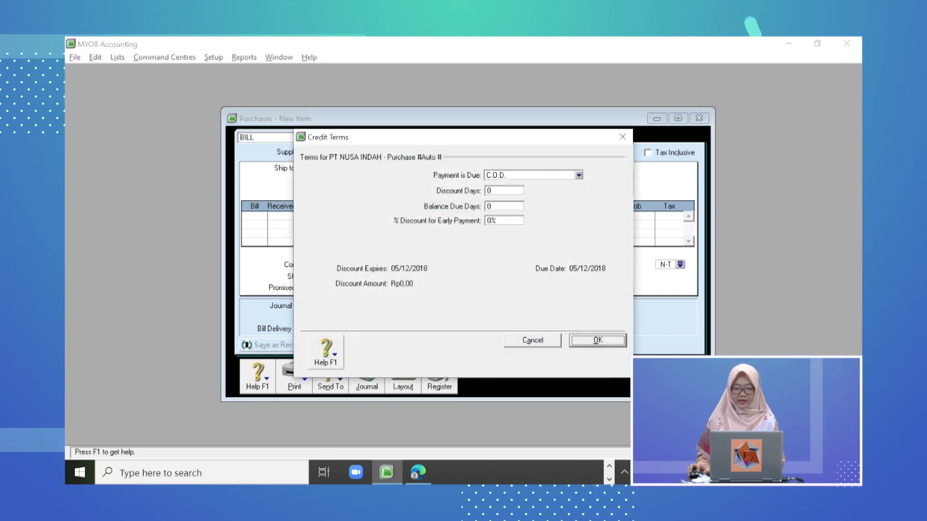
click(599, 341)
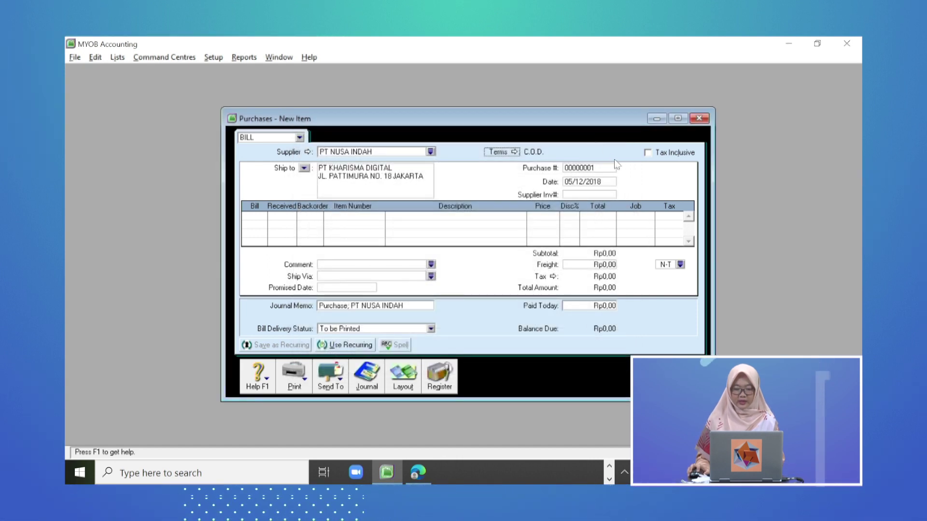
Look up the credit note number in the PDF and enter RNP3-12 as the purchase number.
key(Tab)
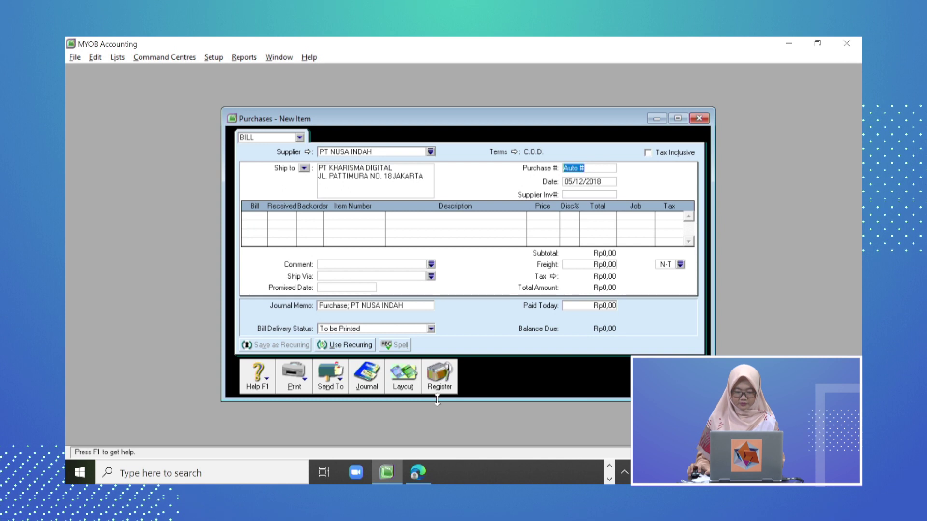
click(423, 471)
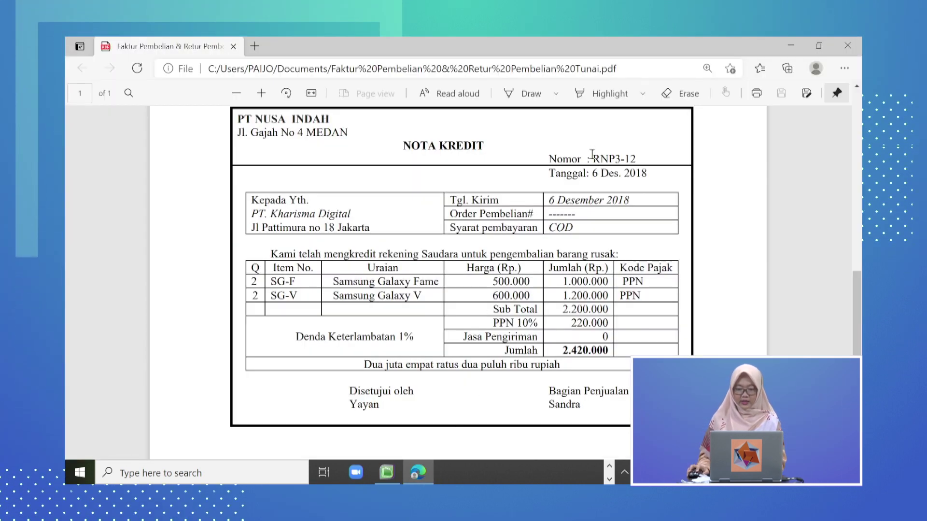
click(387, 472)
text(RN)
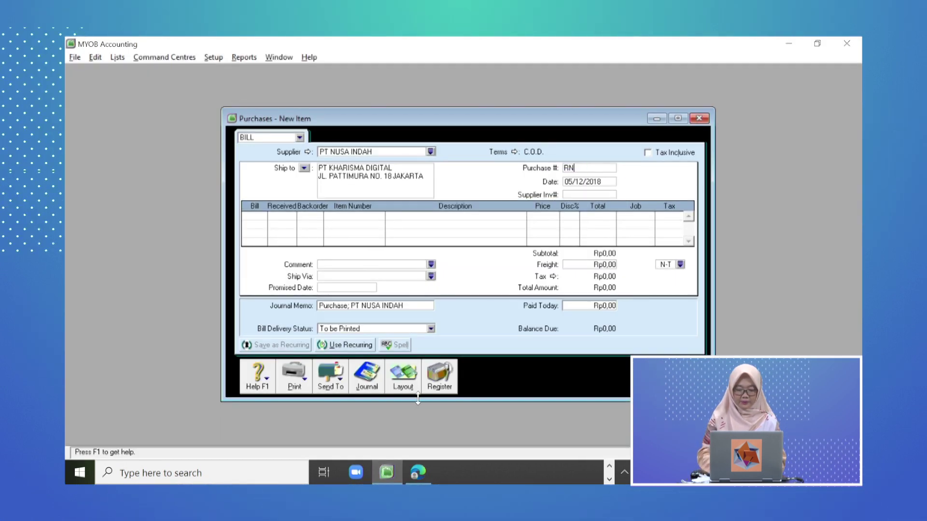
text(P3-12)
key(Tab)
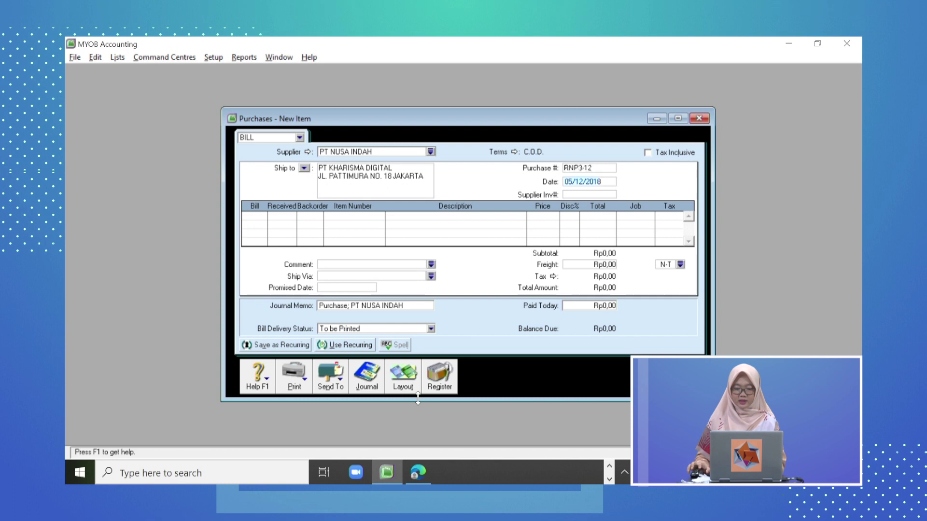
Check the credit note date in the PDF and set the purchase date to 06/12/2018.
click(418, 473)
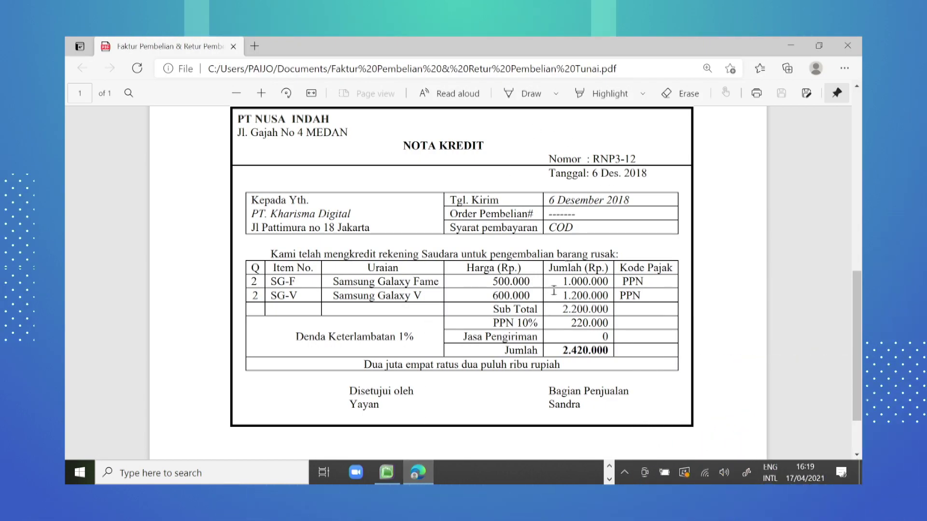
click(423, 473)
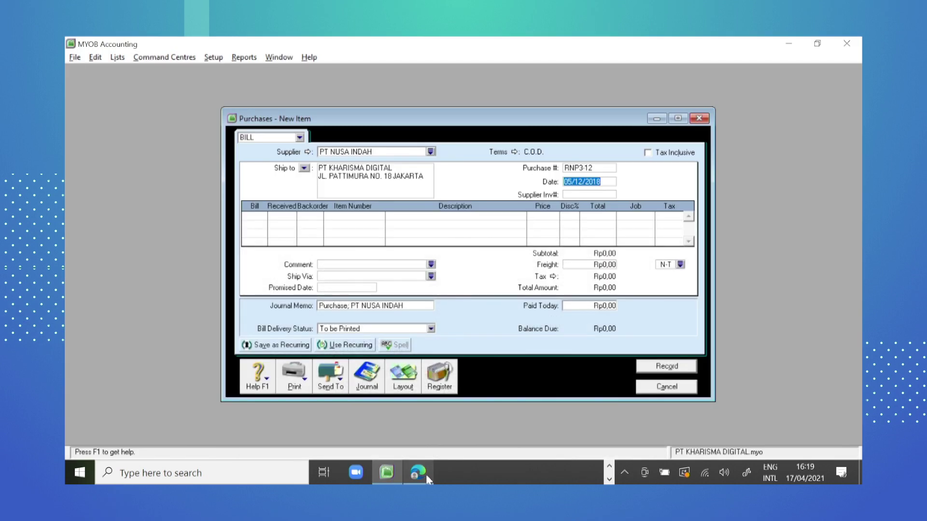
text(6/12/2018)
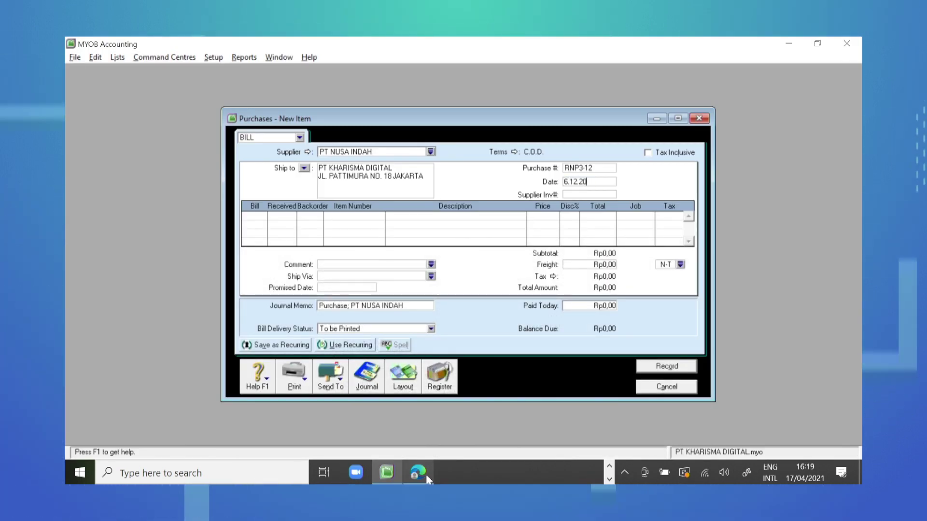
key(Tab)
key(Tab)
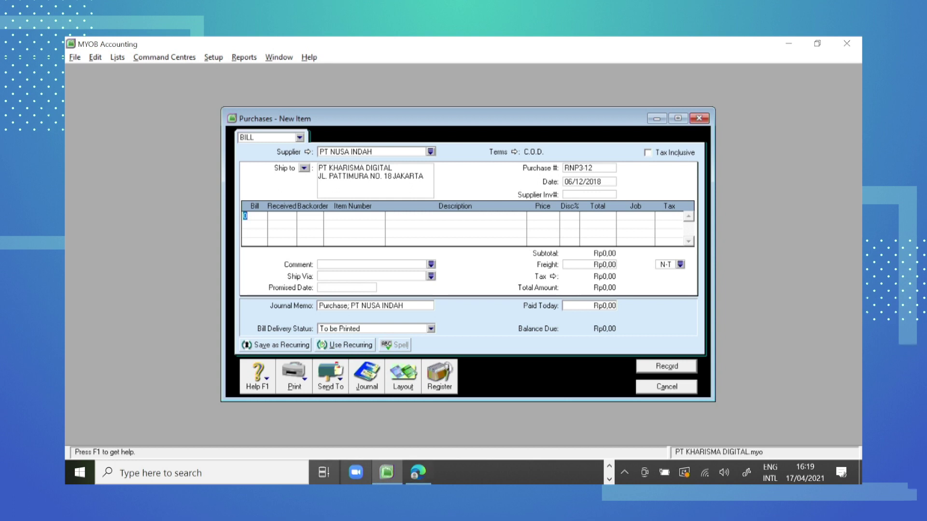
Enter the first return line with billed and received quantities of -2 for item SG-F, SAMSUNG GALAXY FAME, keeping its default price.
click(418, 473)
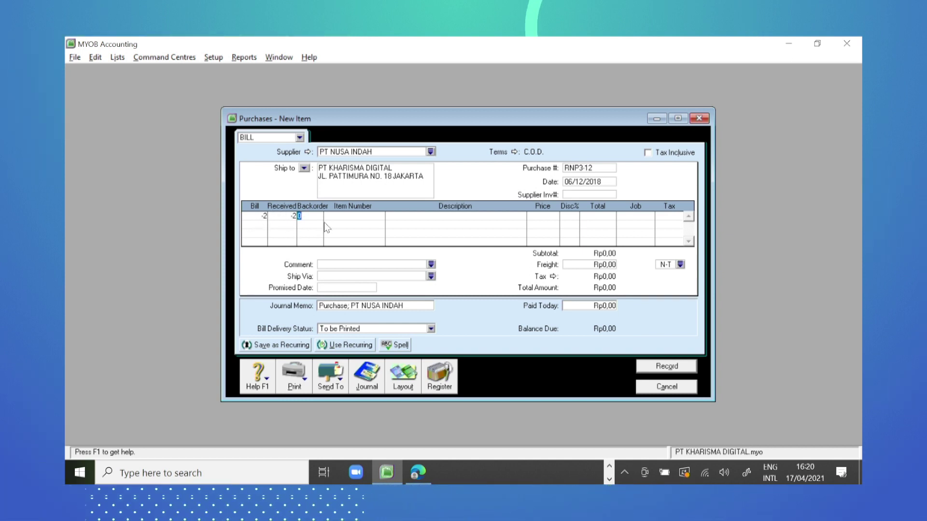
key(Tab)
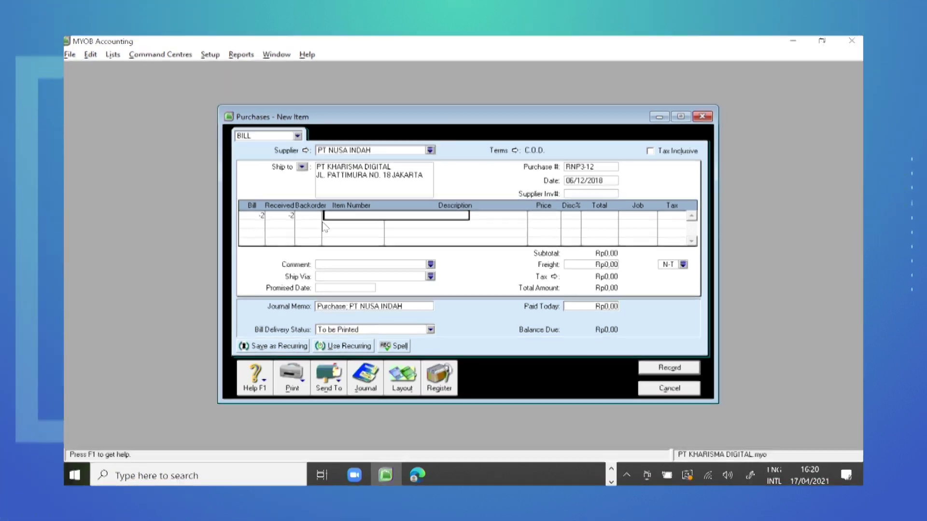
key(Tab)
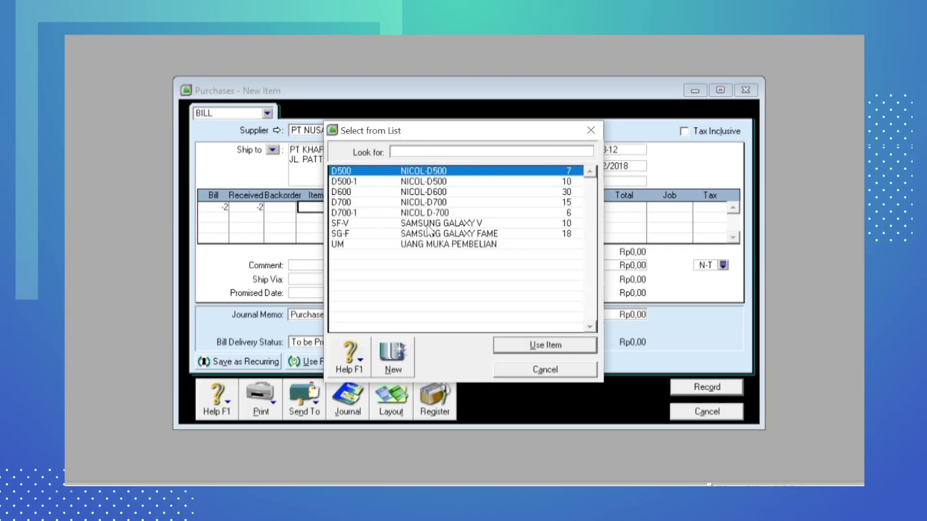
double_click(430, 235)
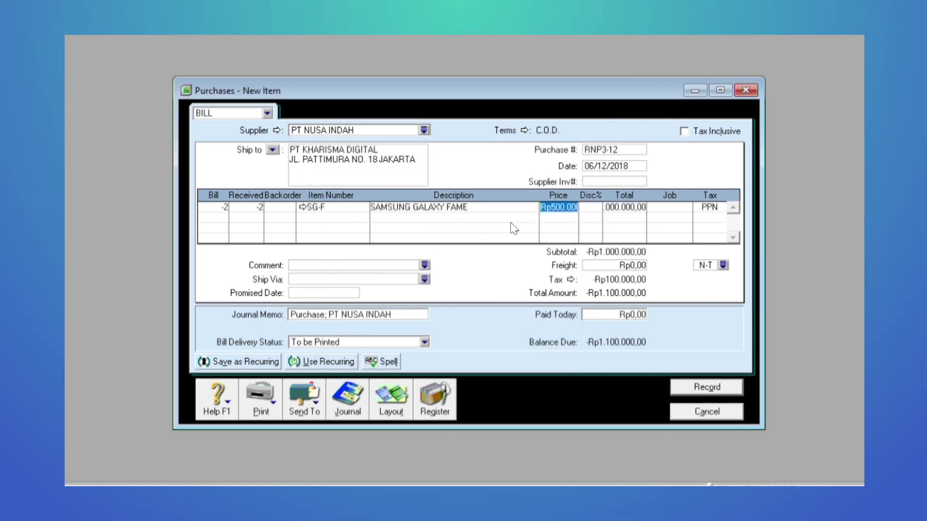
key(Return)
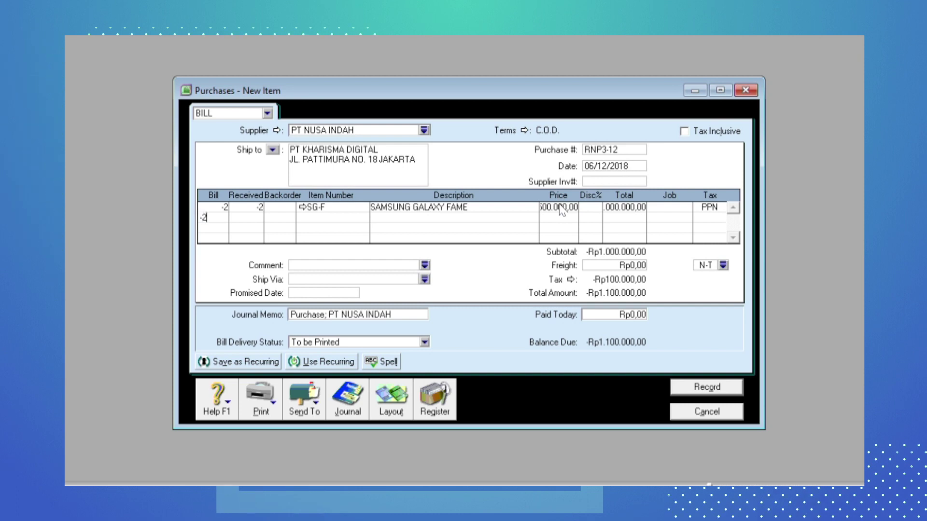
Enter the second return line with billed and received quantities of -2 for item SF-V, SAMSUNG GALAXY V.
key(Tab)
key(Tab)
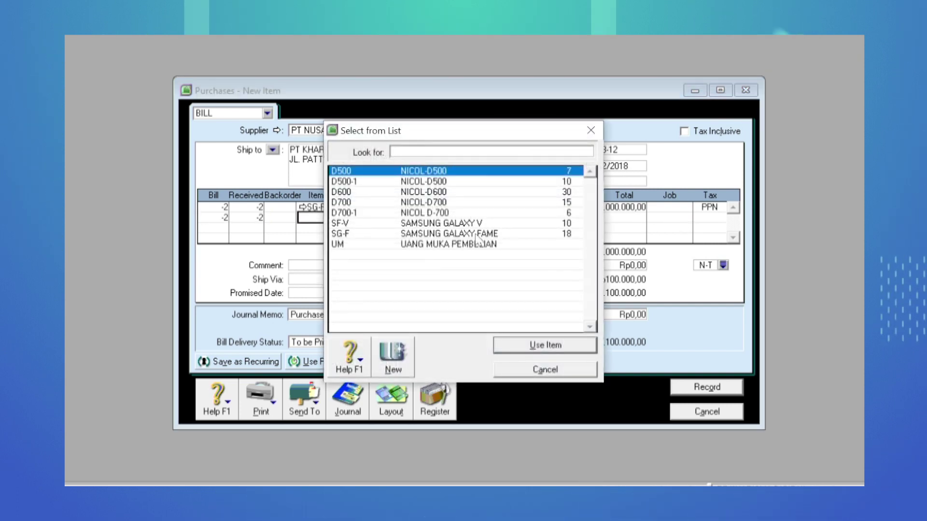
double_click(479, 221)
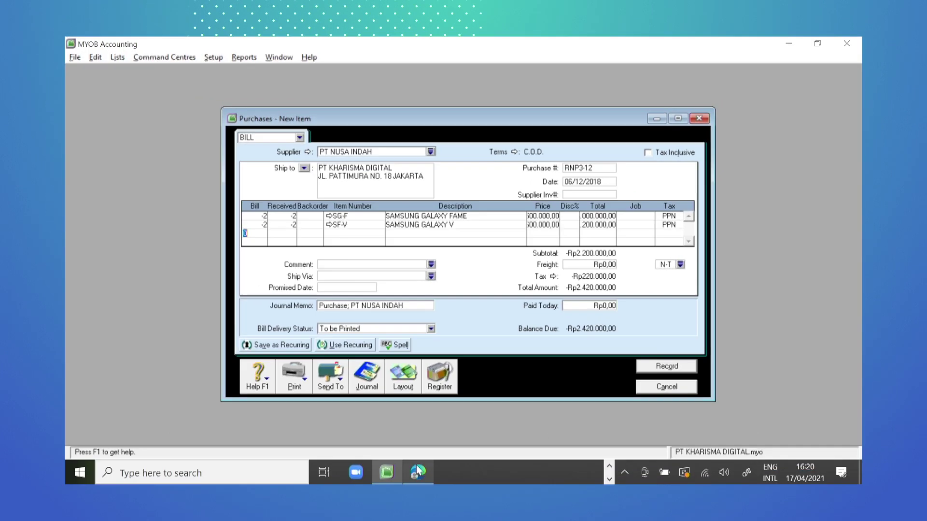
Check the return against the PDF credit note and its transaction recap, and record it.
click(412, 505)
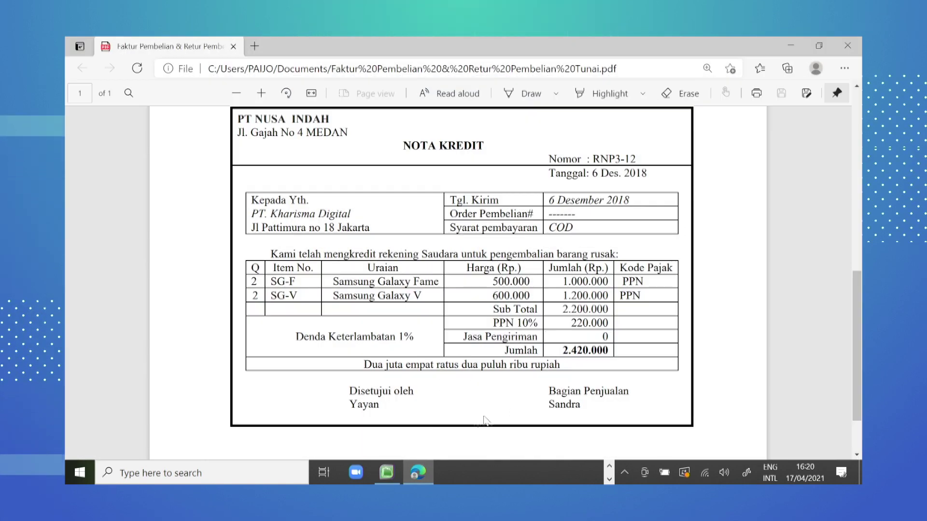
click(387, 474)
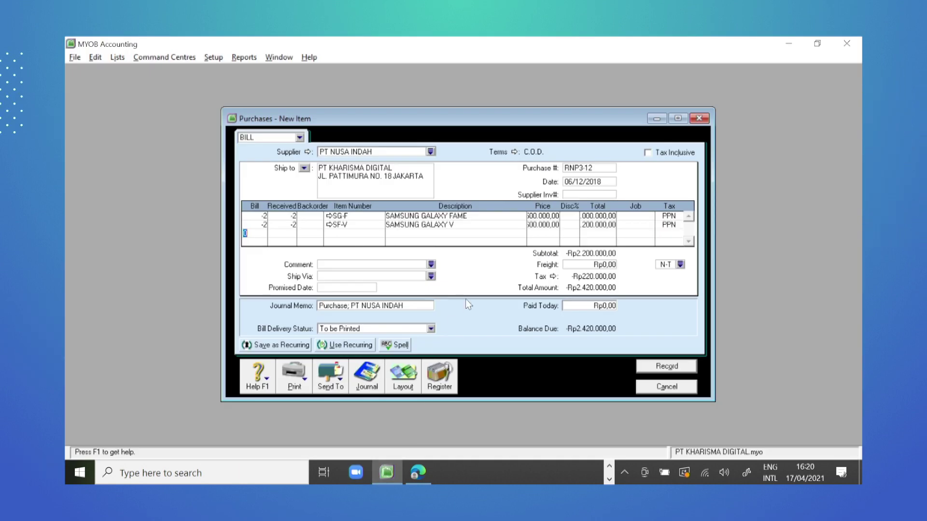
key(ctrl+r)
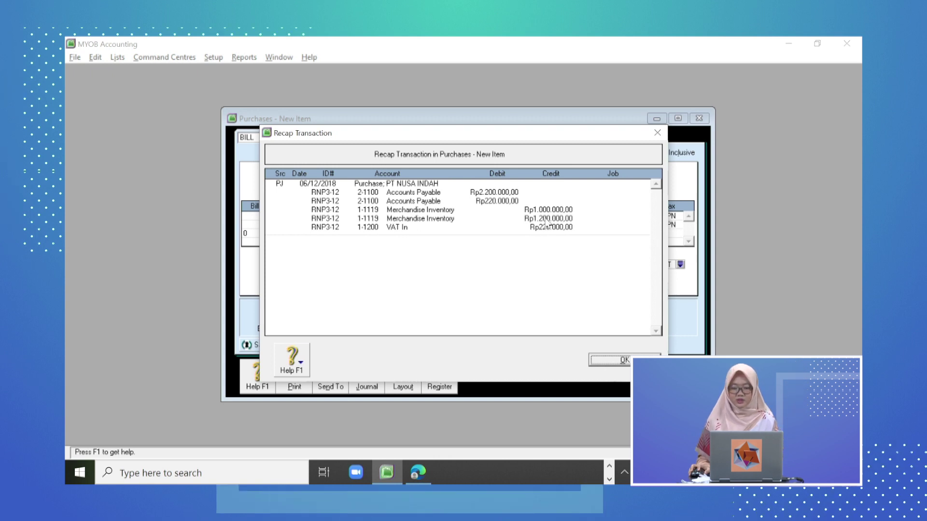
click(657, 133)
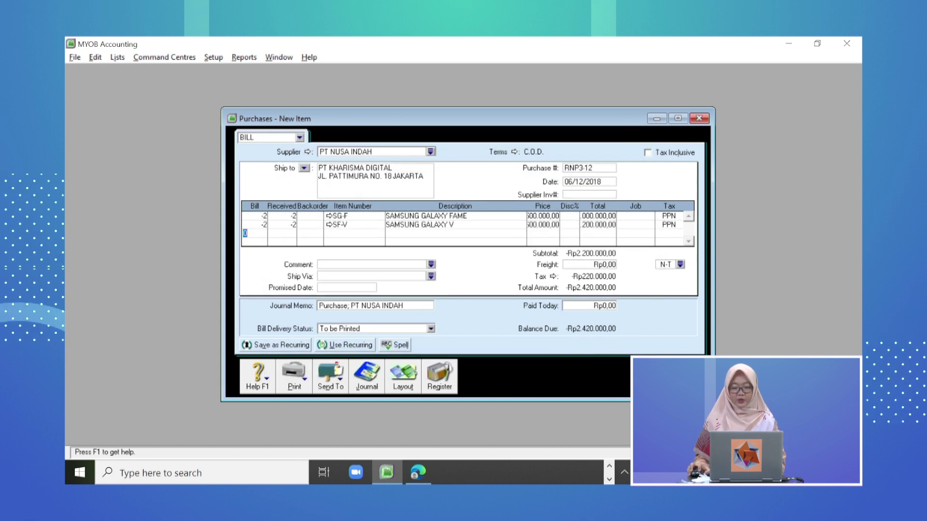
key(Return)
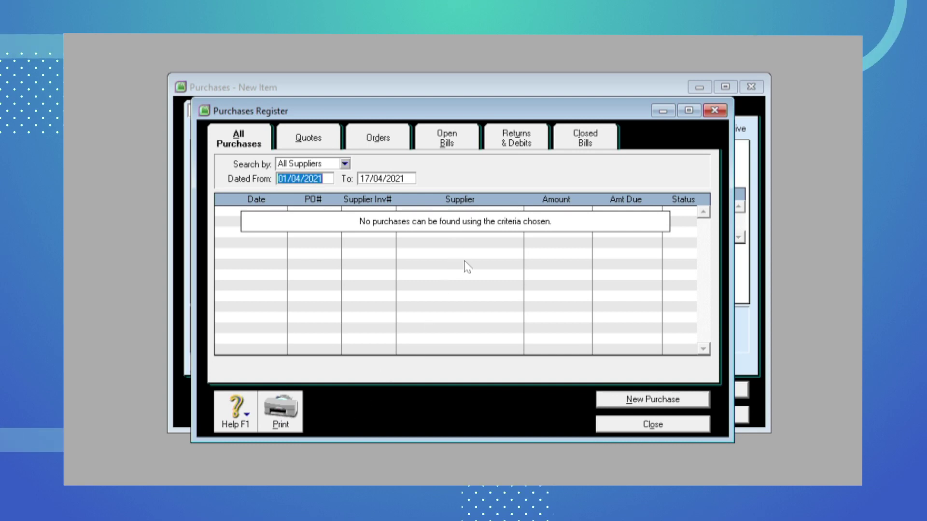
Close the register and the blank purchase form, and reopen the Purchases Register from the Purchases command centre.
click(653, 425)
click(719, 420)
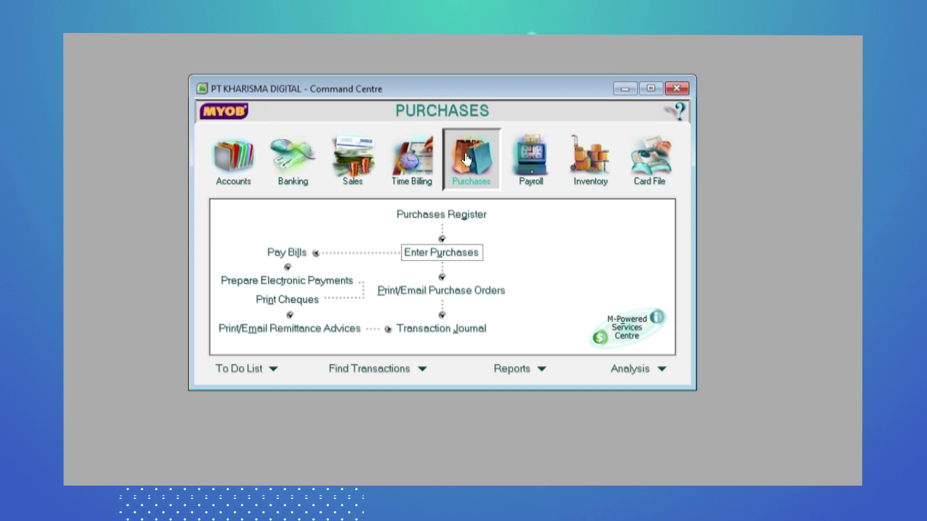
click(464, 218)
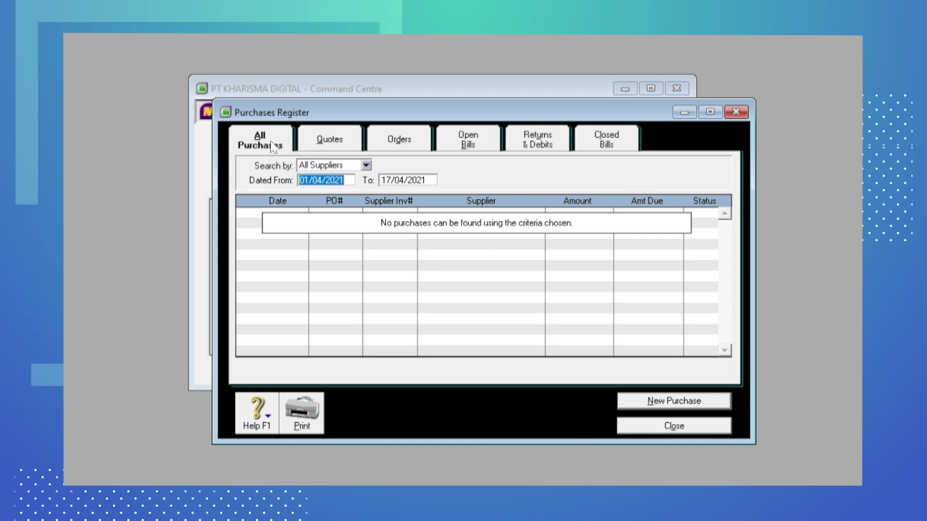
Set the register's starting date to 01/01/2018 to list all purchases since that date.
click(349, 182)
key(BackSpace)
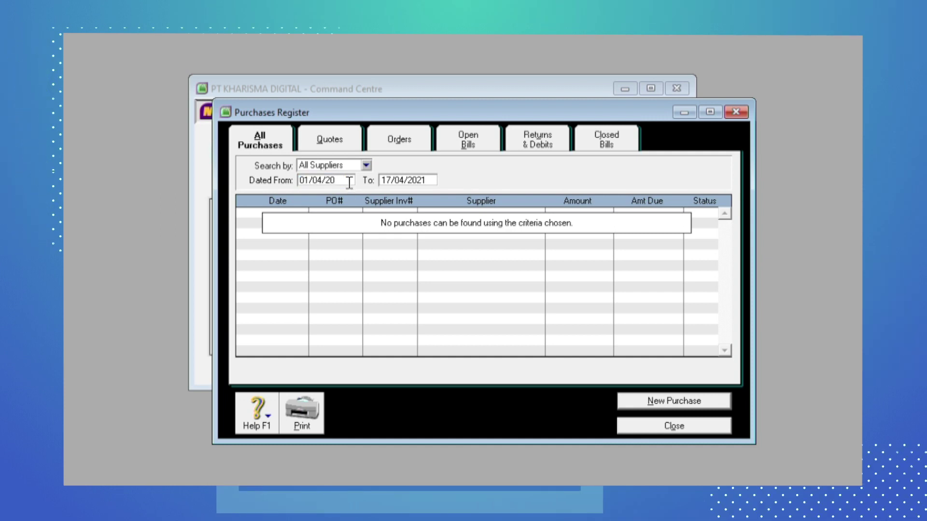
key(BackSpace)
key(BackSpace)
key(BackSpace)
key(BackSpace)
key(BackSpace)
key(BackSpace)
key(BackSpace)
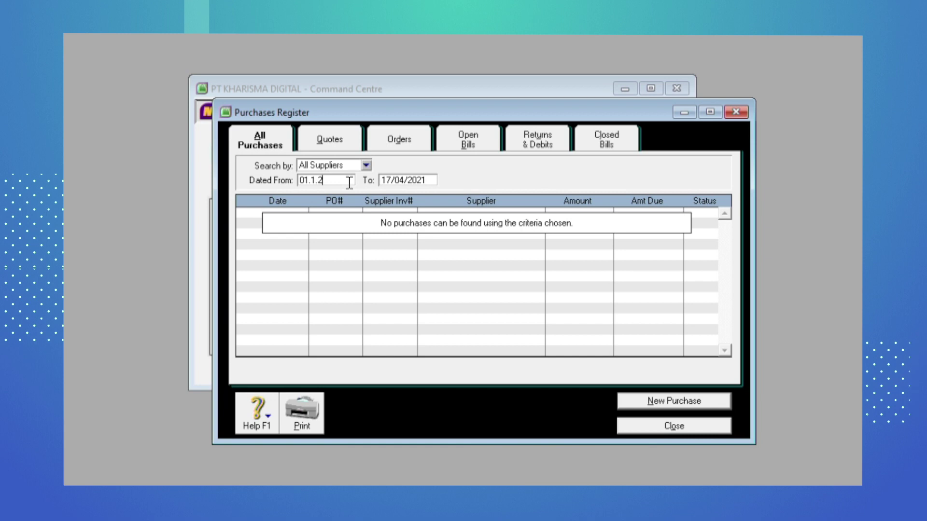
text(01.1.2018)
key(Tab)
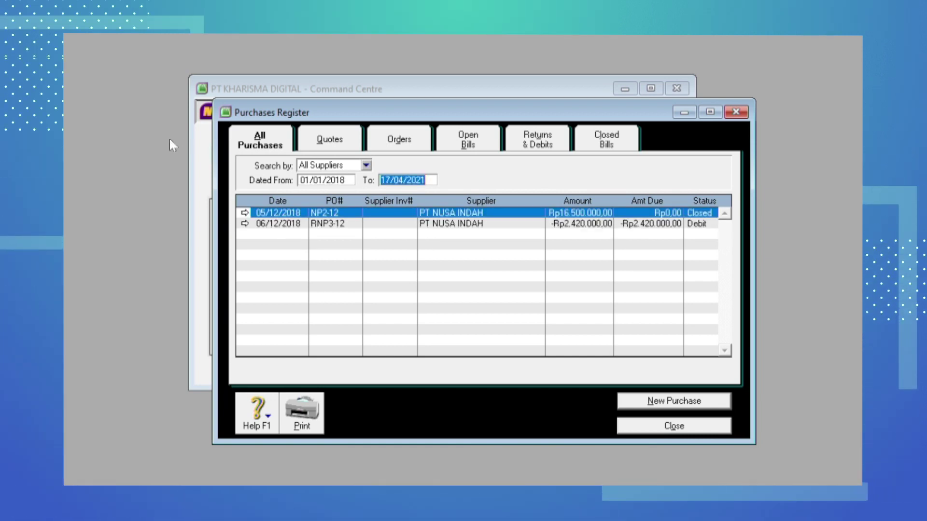
Examine the register's quotes, orders, open bills, returns and debits, and closed bills for PT NUSA INDAH's transactions.
click(340, 140)
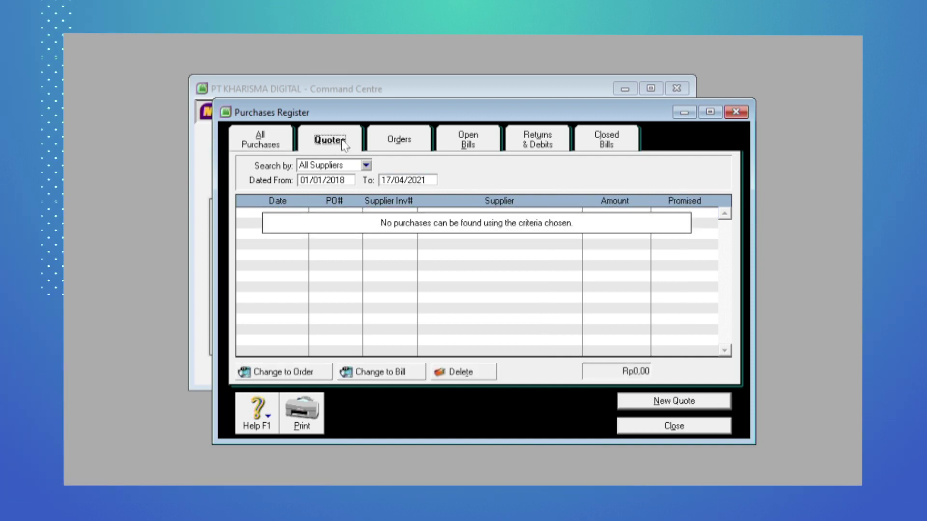
click(399, 143)
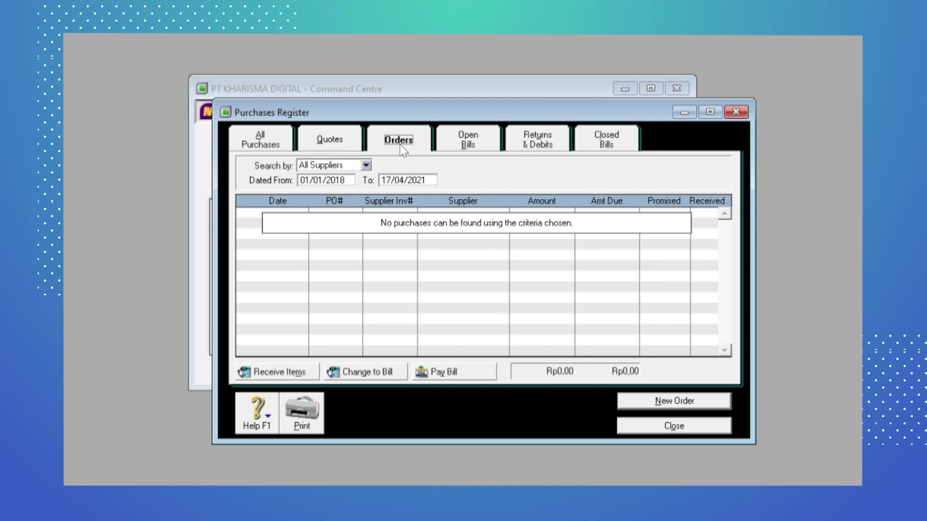
click(444, 139)
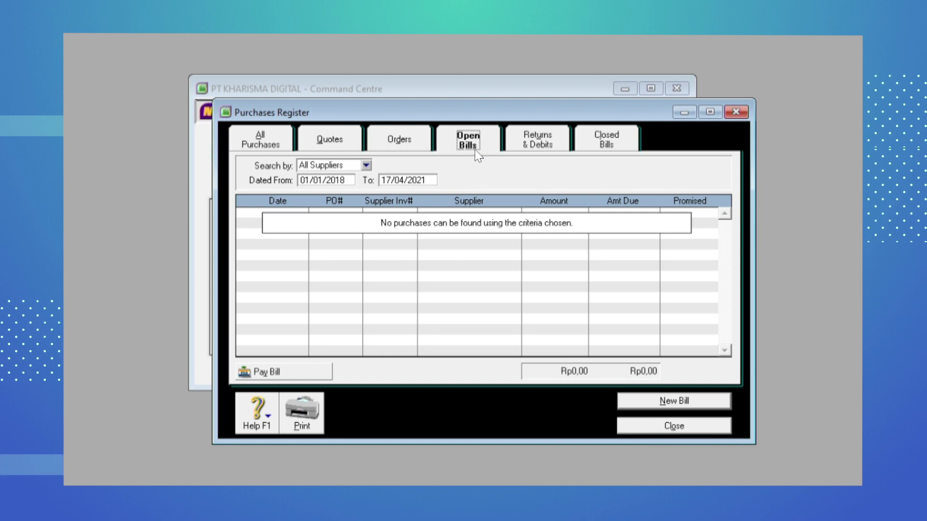
click(540, 147)
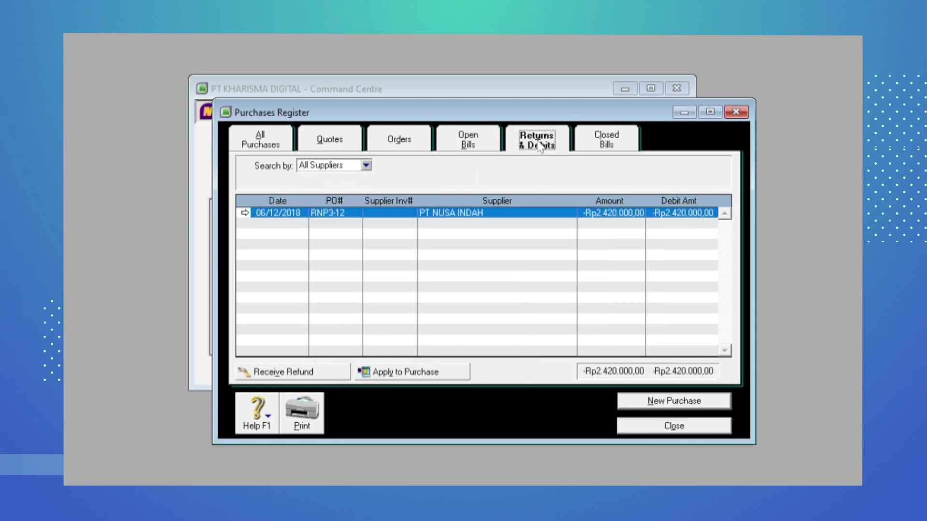
click(587, 151)
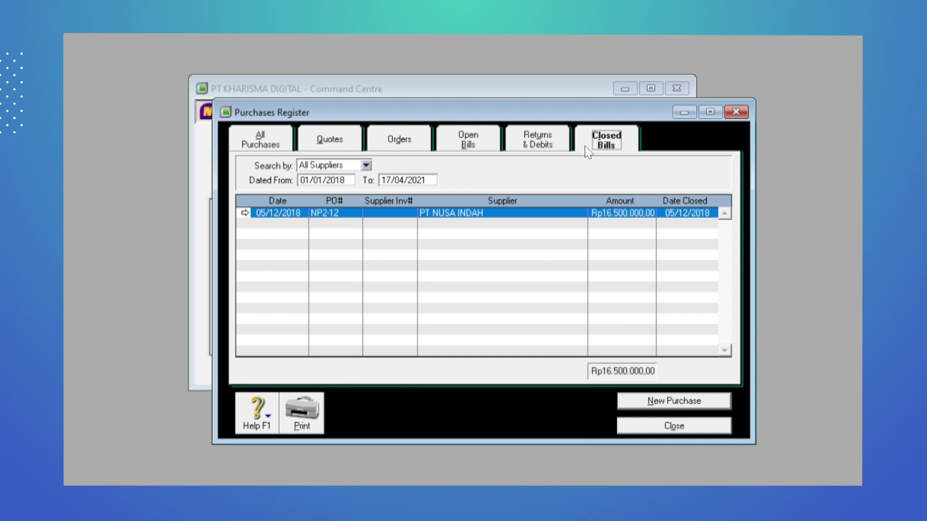
click(531, 146)
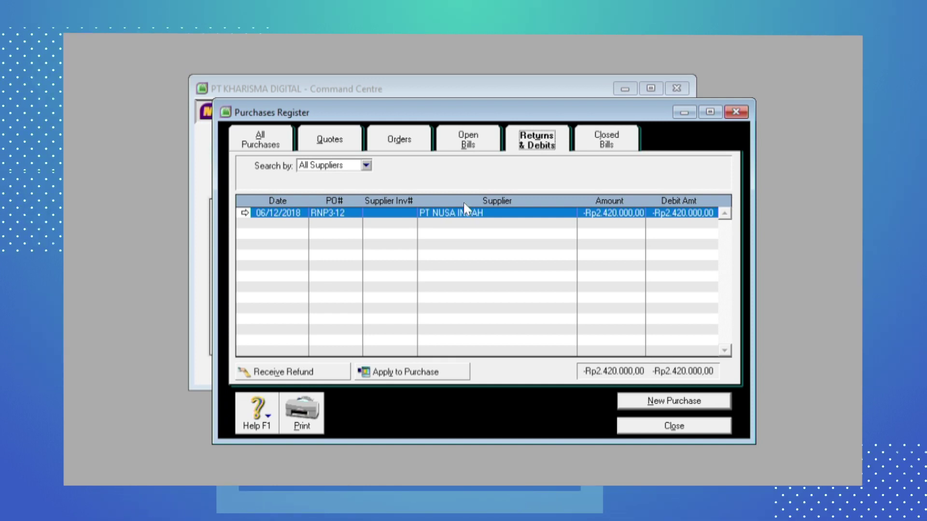
click(471, 145)
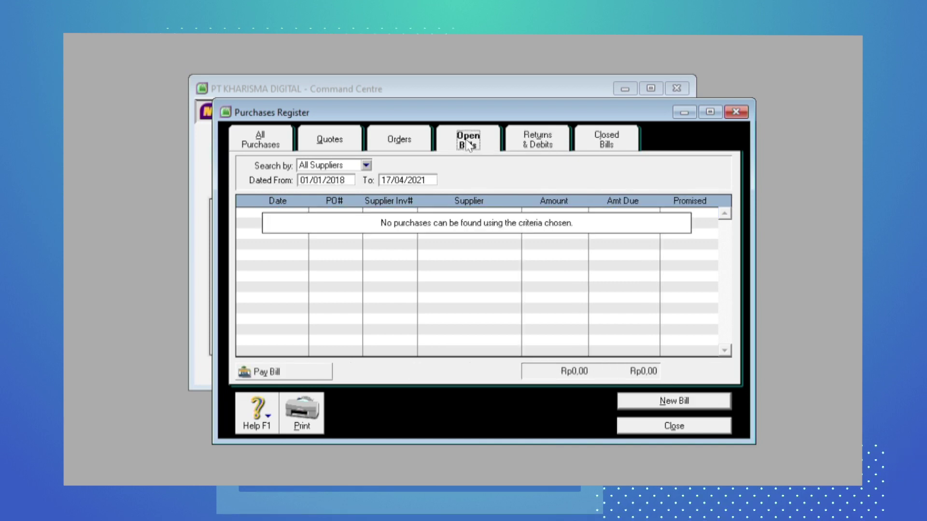
Settle PT NUSA INDAH's return with a Rp2.420.000,00 cash refund to account 1-1113, ID RNP3-12, dated 06/12/2018, check its recap and record it.
click(552, 138)
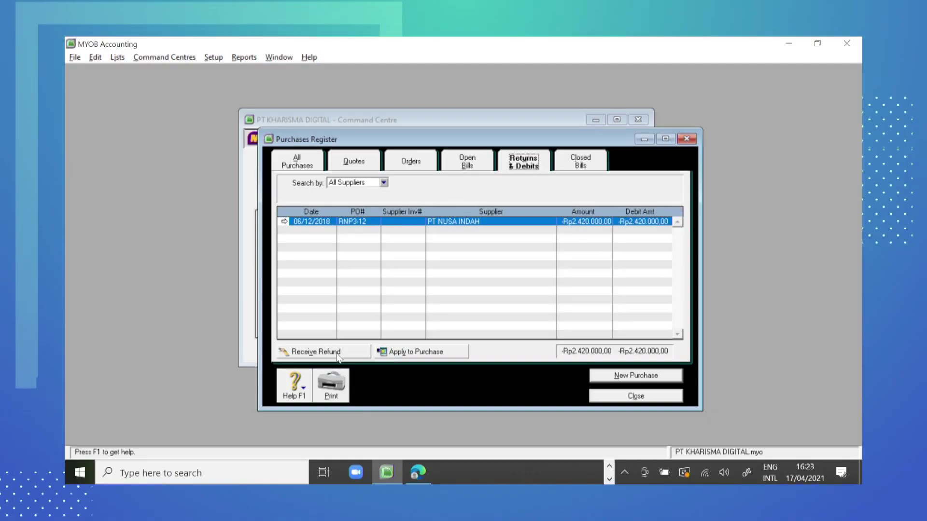
click(336, 354)
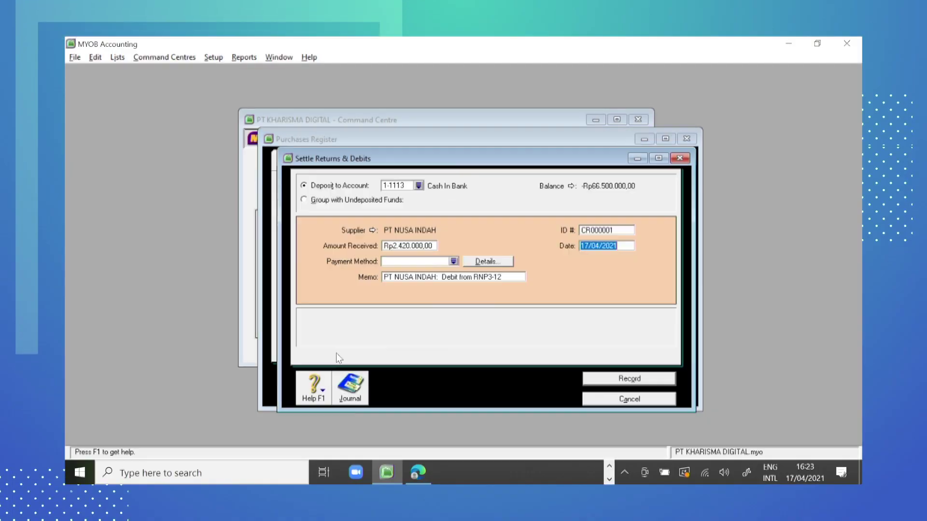
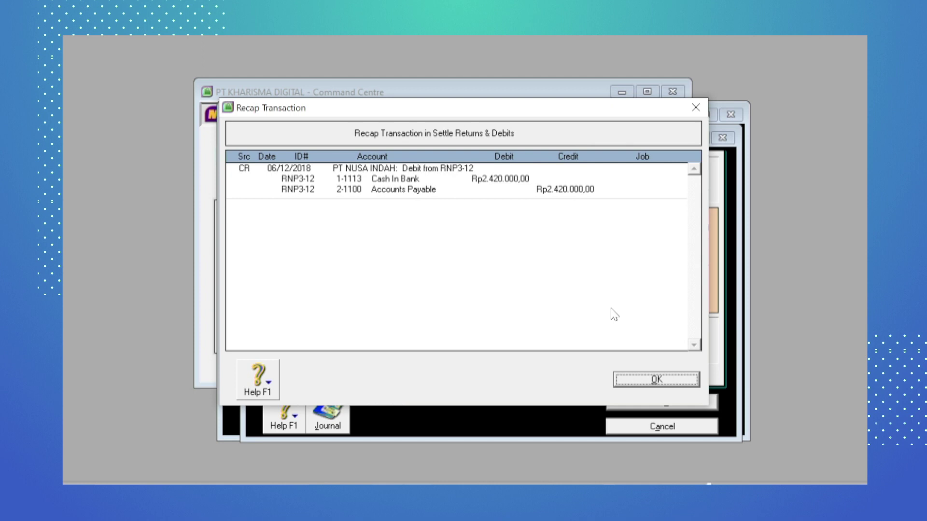
click(657, 381)
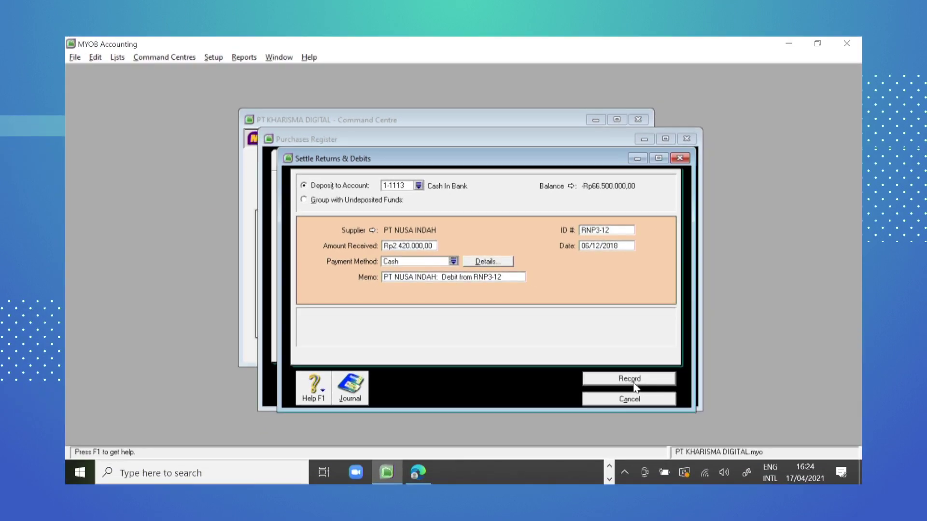
click(633, 383)
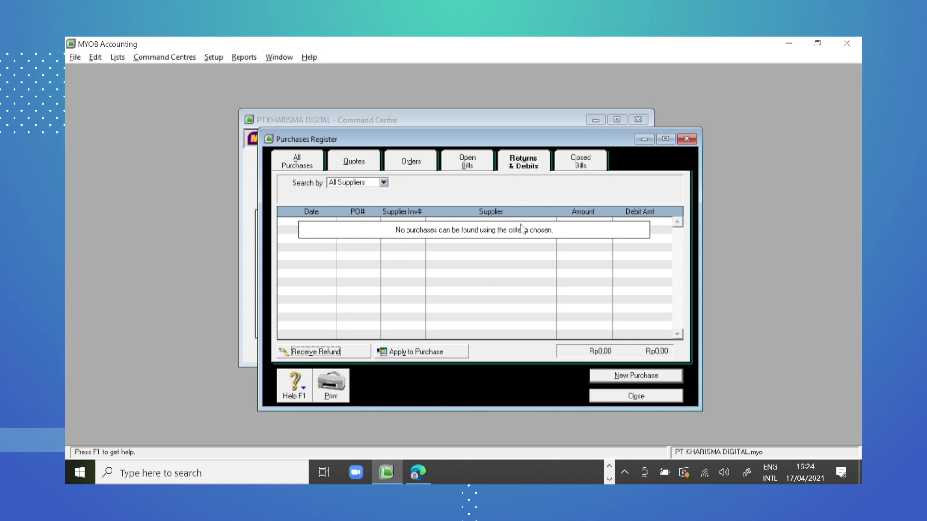
Check PT NUSA INDAH's return RNP3-12 among the closed bills, and close the Purchases Register.
click(579, 162)
click(496, 231)
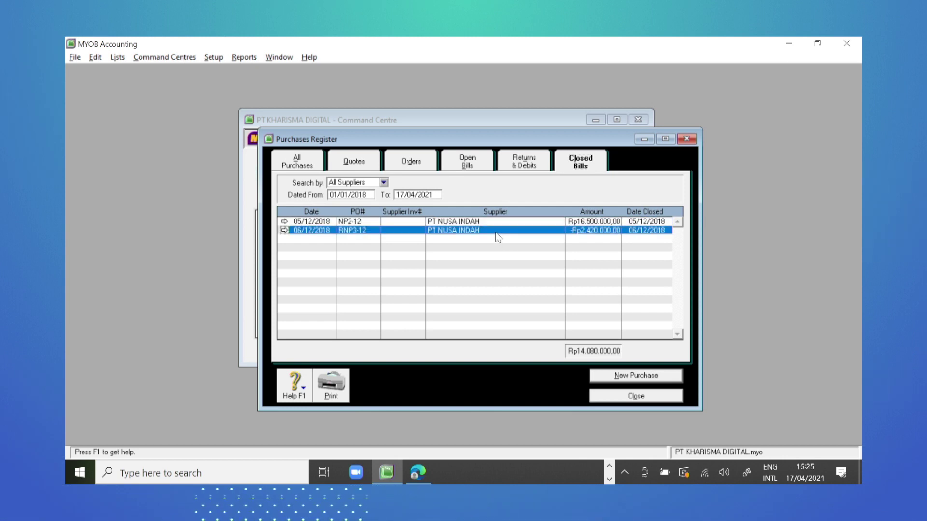
click(616, 398)
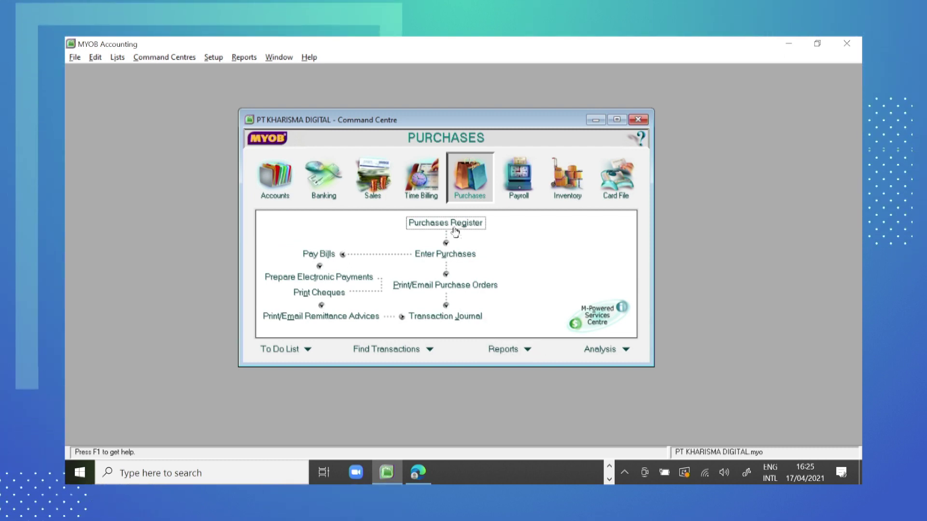
Examine PT NUSA INDAH's entries in the Transaction Journal, including bill NP2-12, and review the journal of all transactions.
click(467, 318)
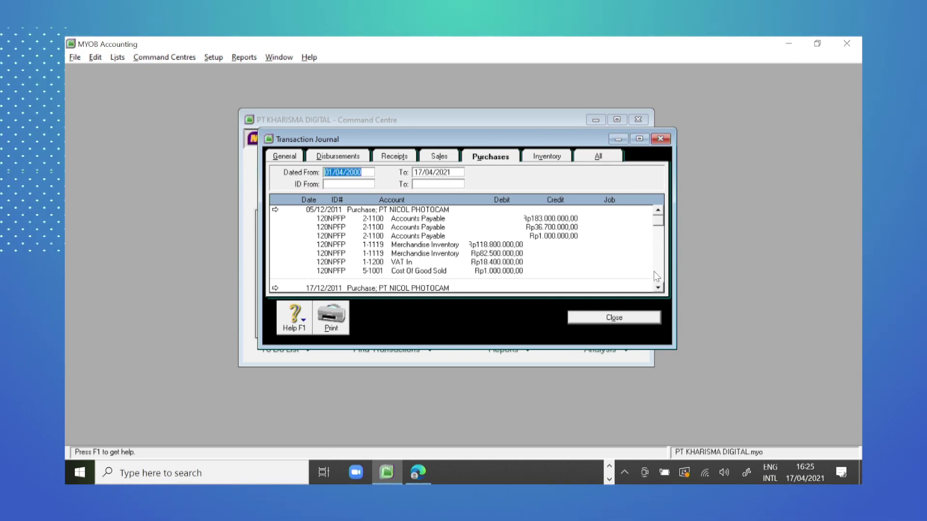
click(639, 138)
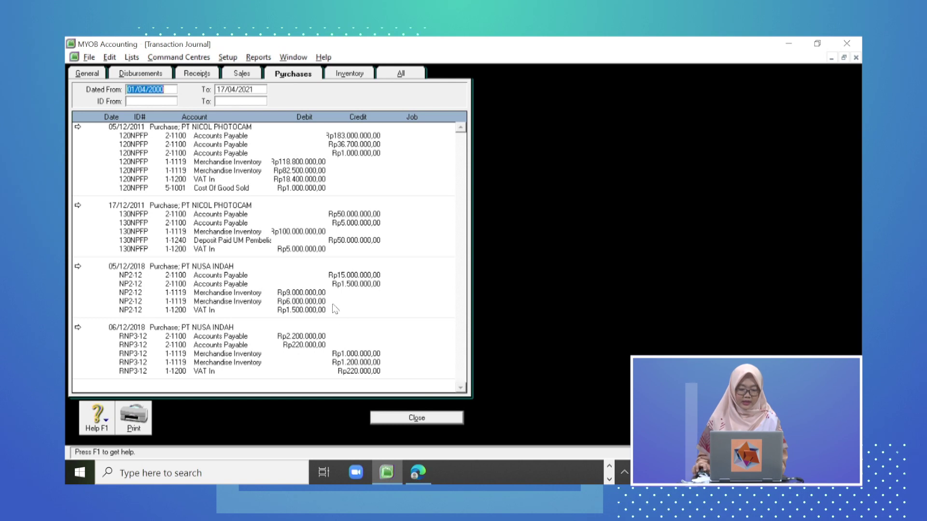
double_click(202, 274)
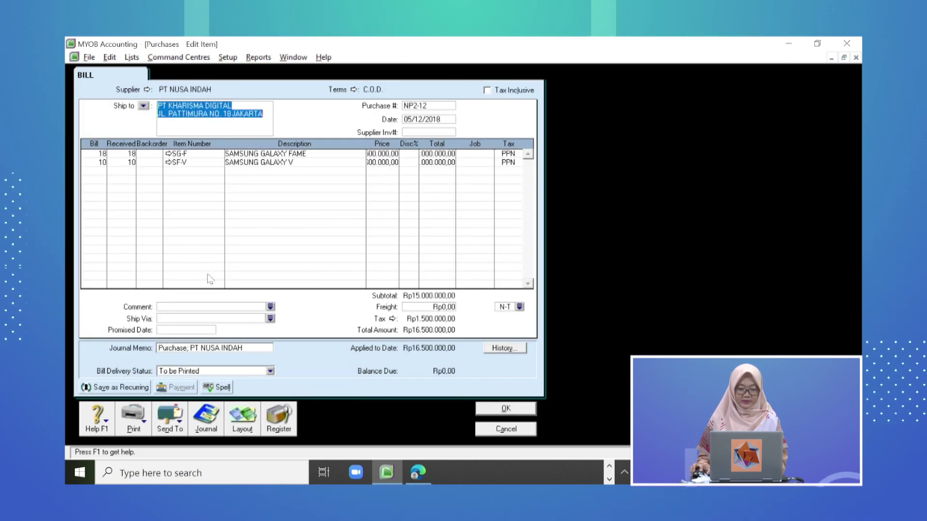
key(Escape)
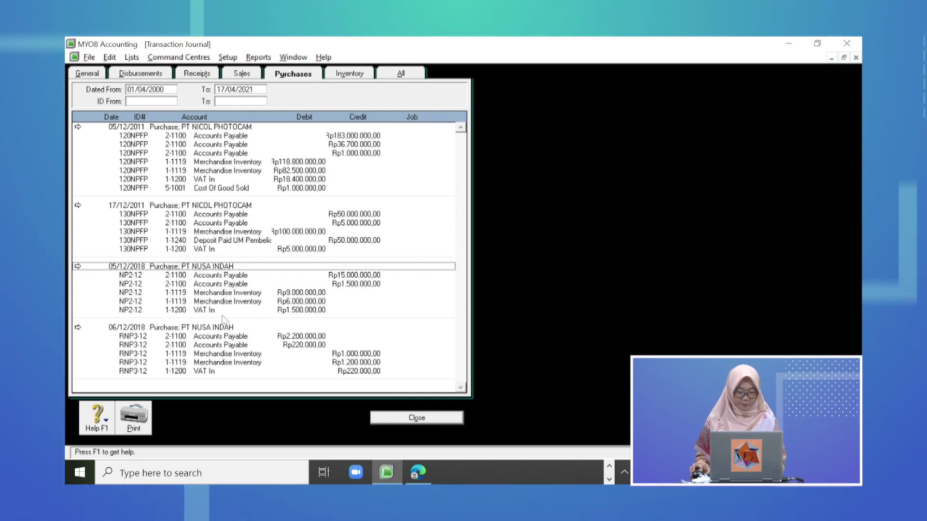
click(400, 73)
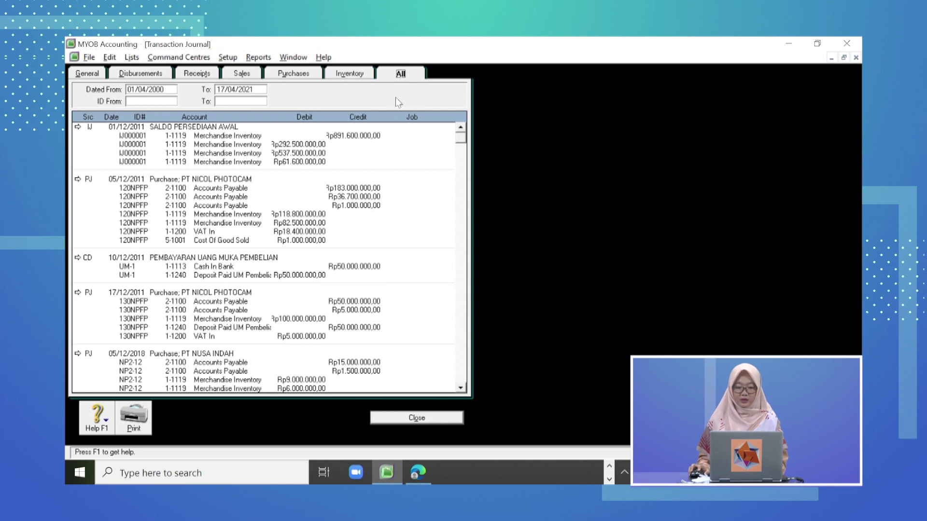
scroll(348, 255, down, 6)
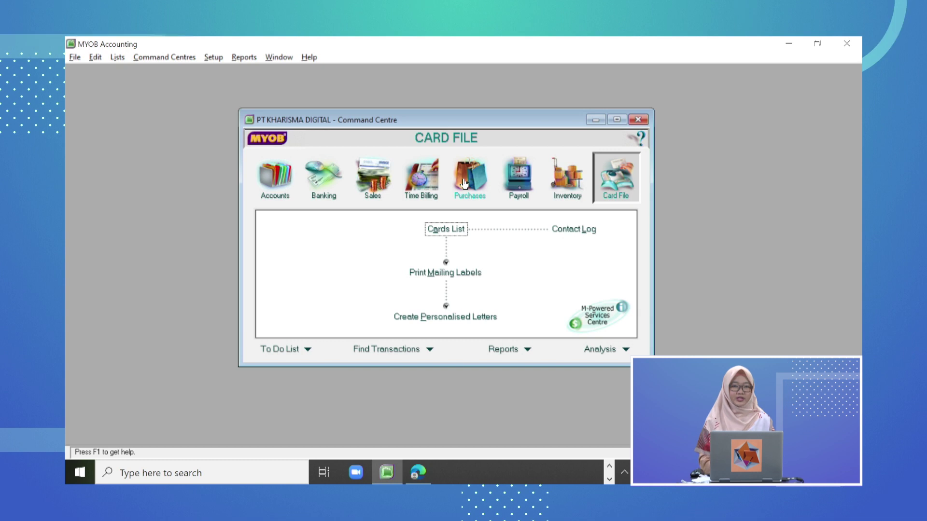
Try entering a return of -2 SG-F SAMSUNG GALAXY FAME for PT NUSA INDAH under purchase number RNP3-12, dated 06/12/2018.
click(464, 182)
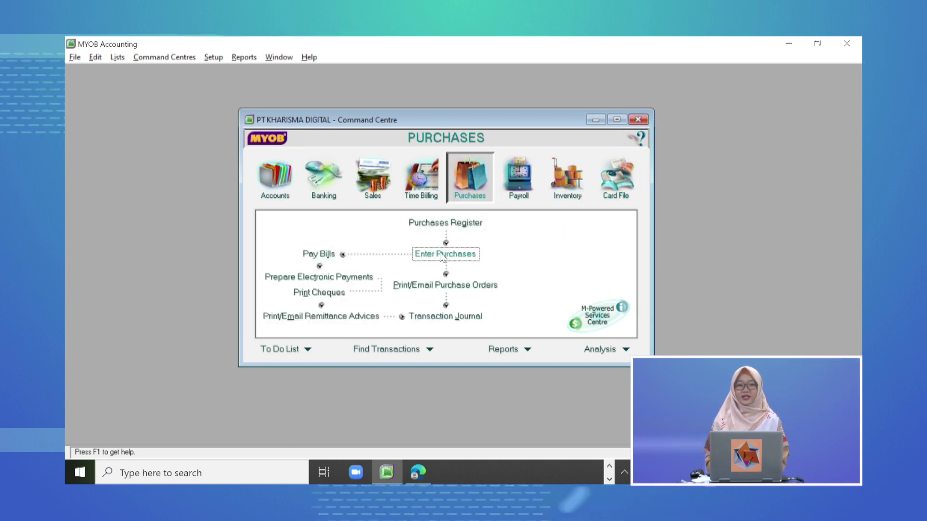
click(441, 256)
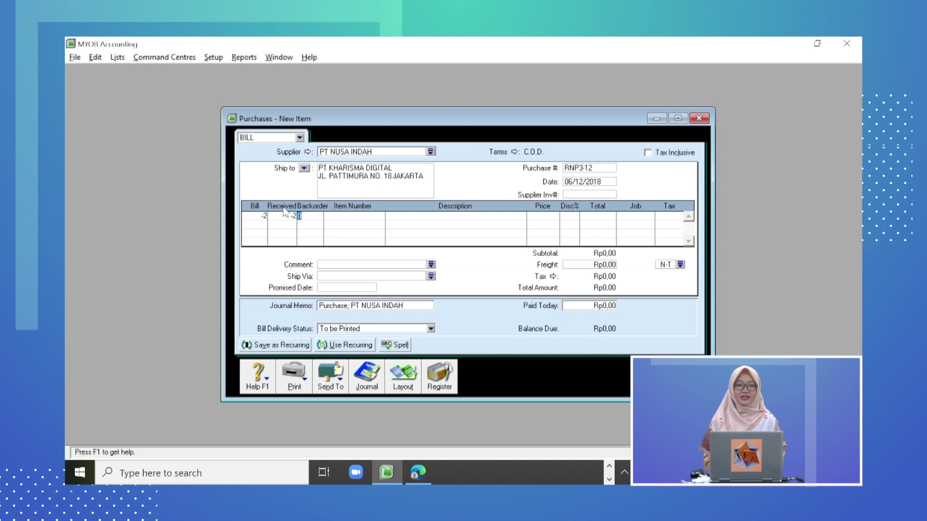
key(Tab)
text(SG-F)
key(Tab)
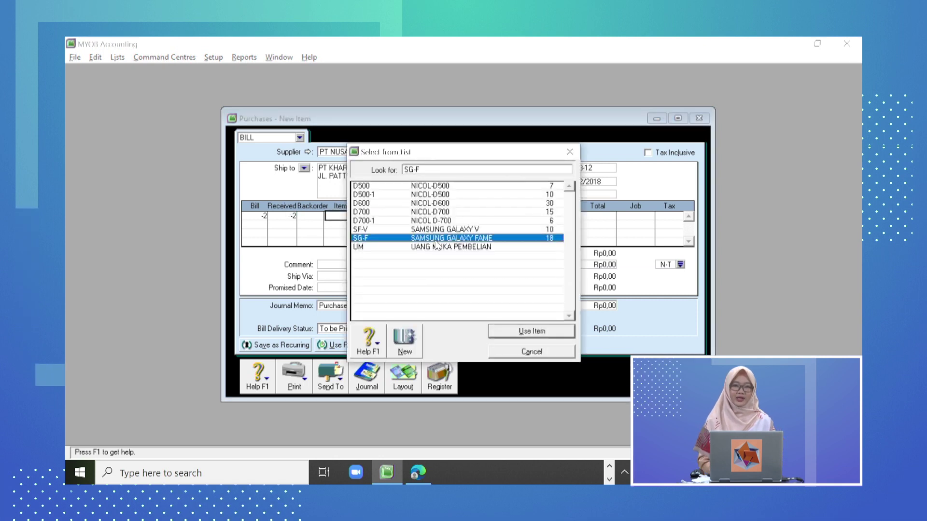
key(Return)
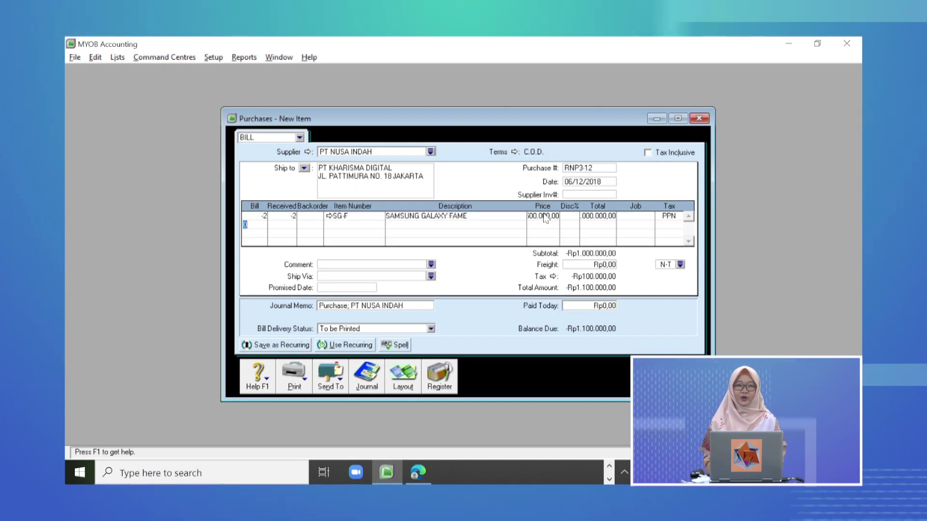
key(Escape)
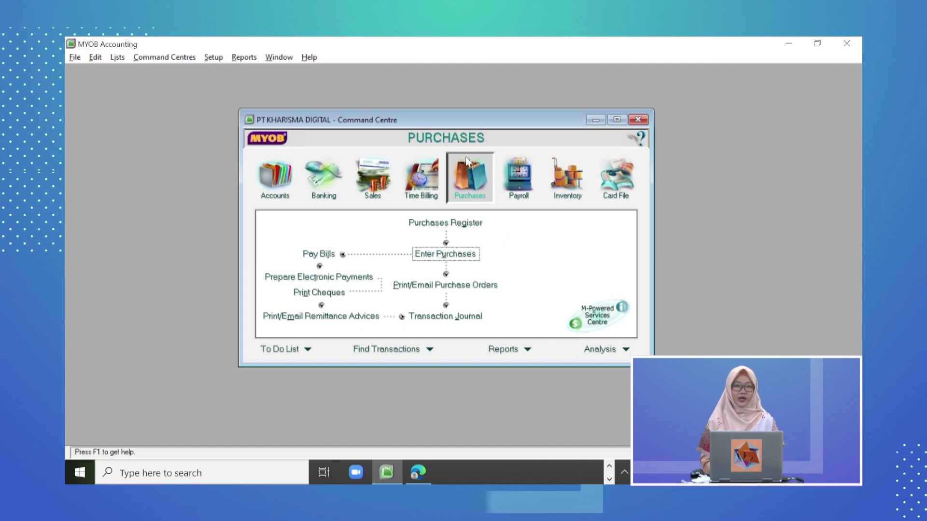
Open the refund settlement for PT NUSA INDAH's return RNP3-12 from the Purchases Register and start its ID with RNP.
click(466, 233)
click(523, 165)
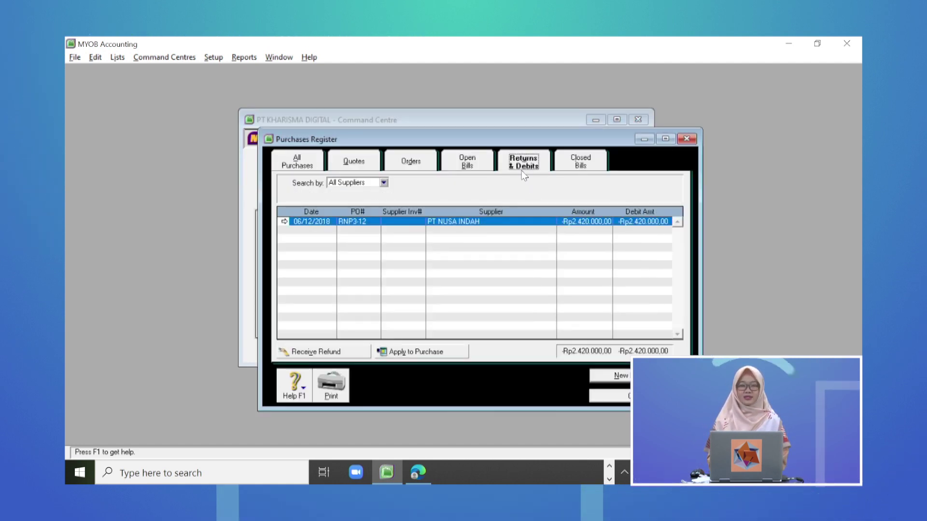
click(351, 353)
text(RNP)
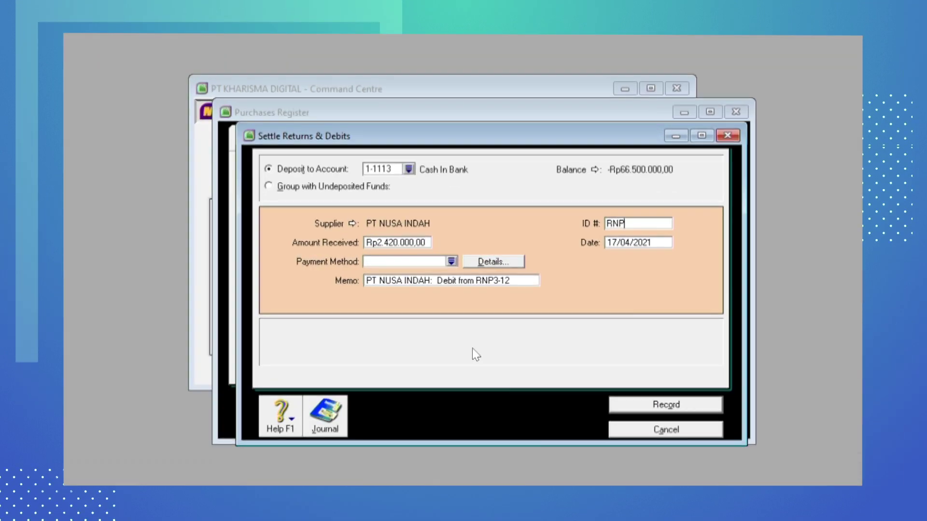